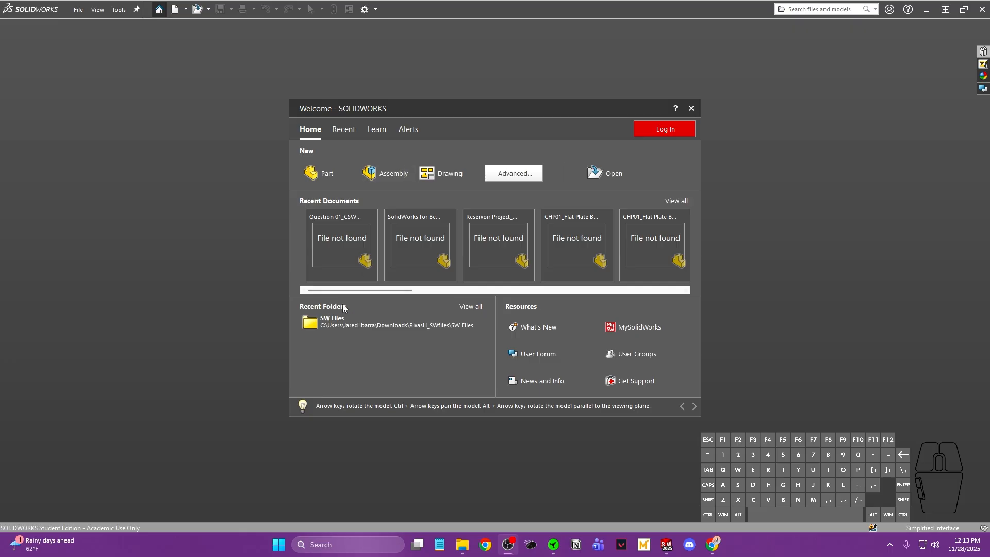
- Look through the recent folders, recent documents and document groups in the Welcome window, ending at its home page
click(473, 307)
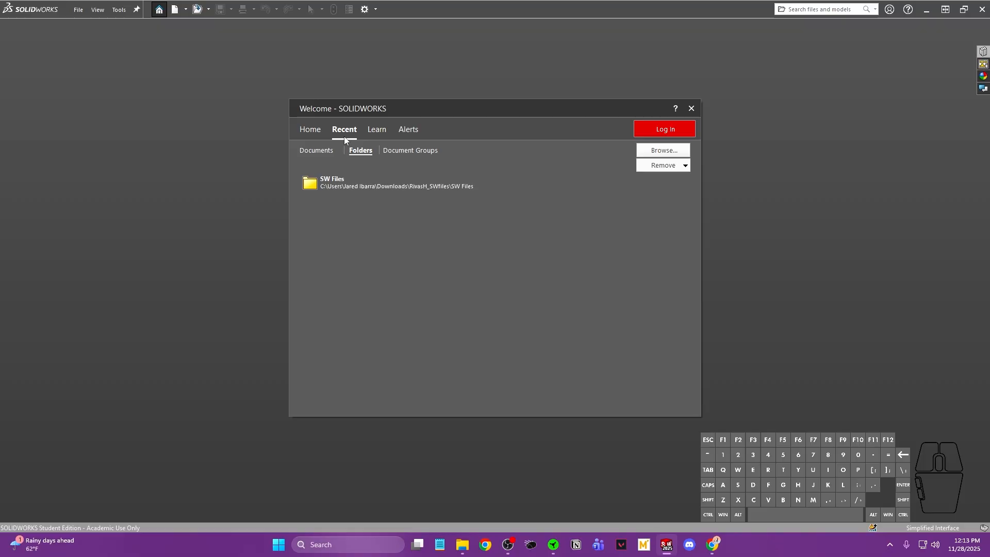
click(311, 129)
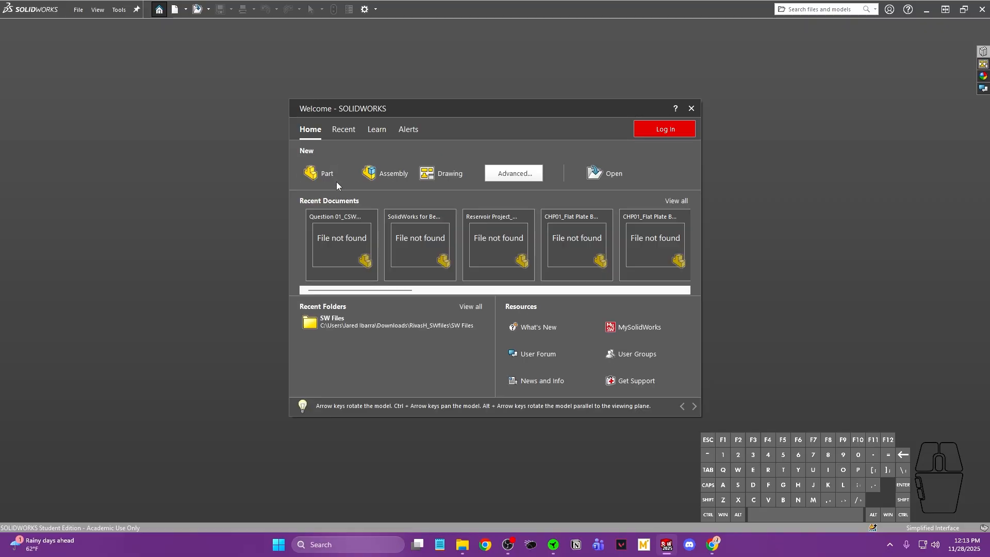
click(343, 130)
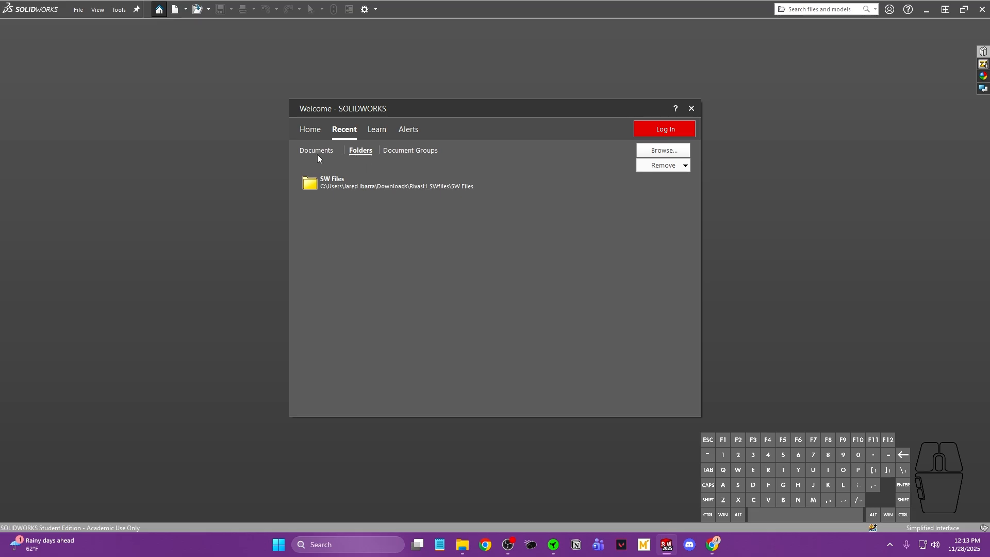
click(317, 150)
scroll(481, 230, down, 2)
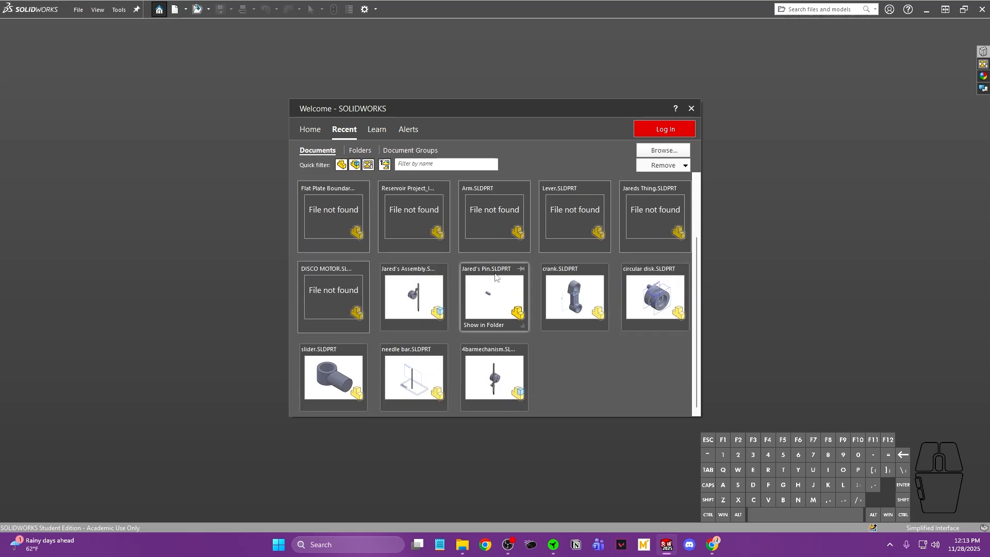
scroll(492, 252, up, 2)
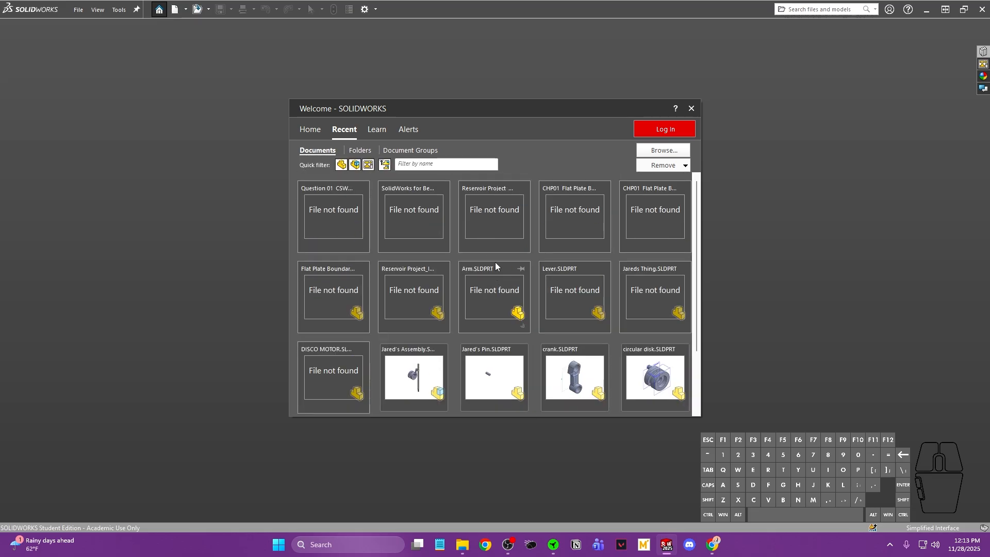
click(359, 150)
click(411, 151)
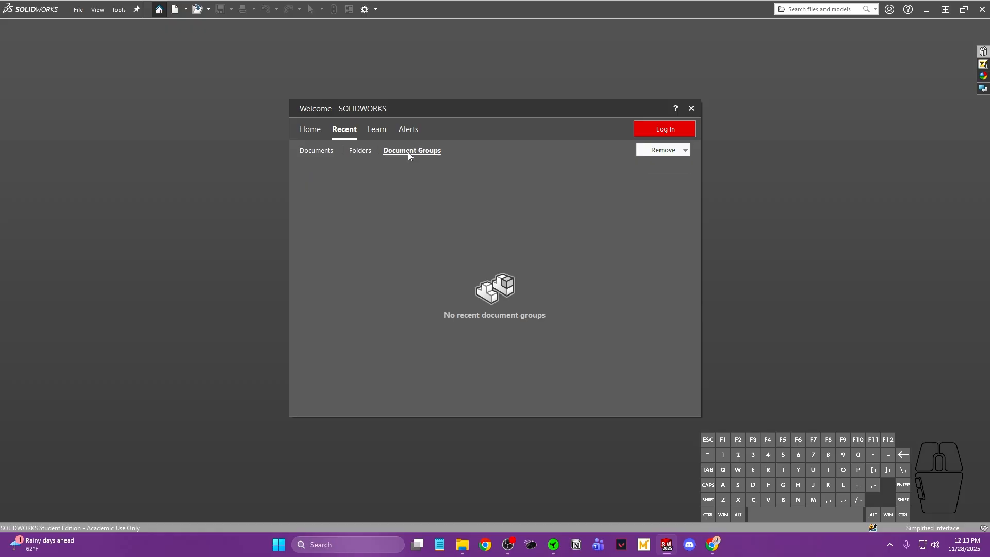
click(360, 151)
click(316, 150)
click(316, 131)
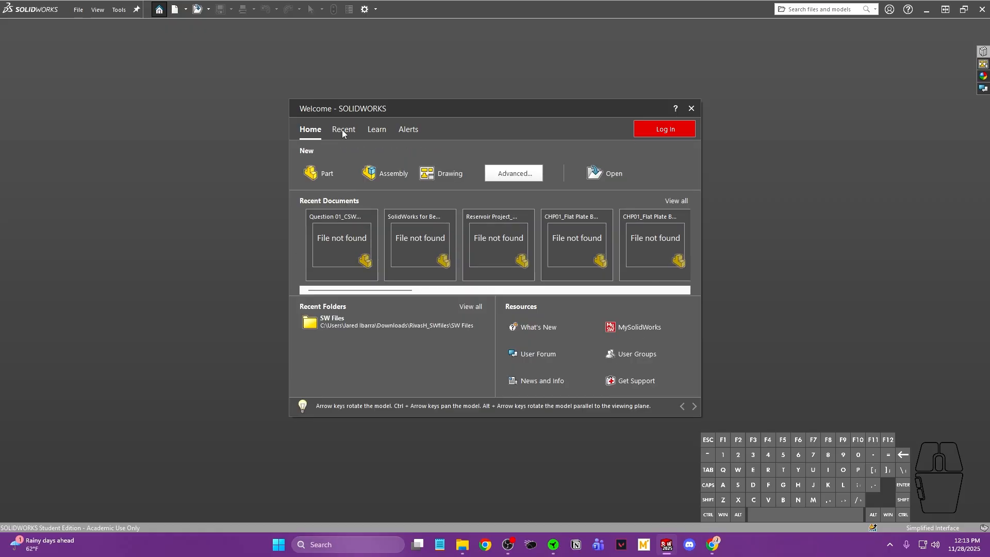
- Examine the learning resources, technical alerts and troubleshooting pages of the Welcome window, ending at its home page
click(378, 131)
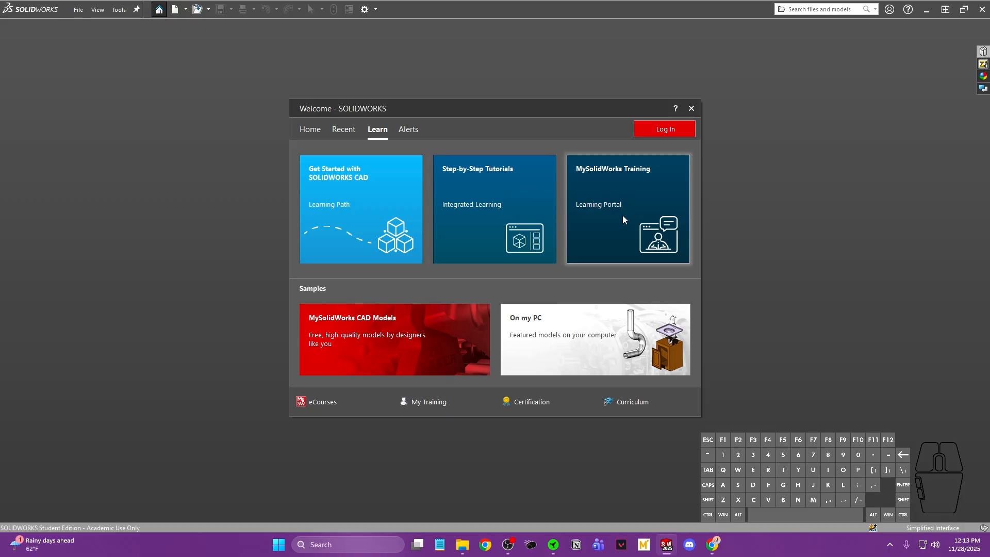
click(409, 130)
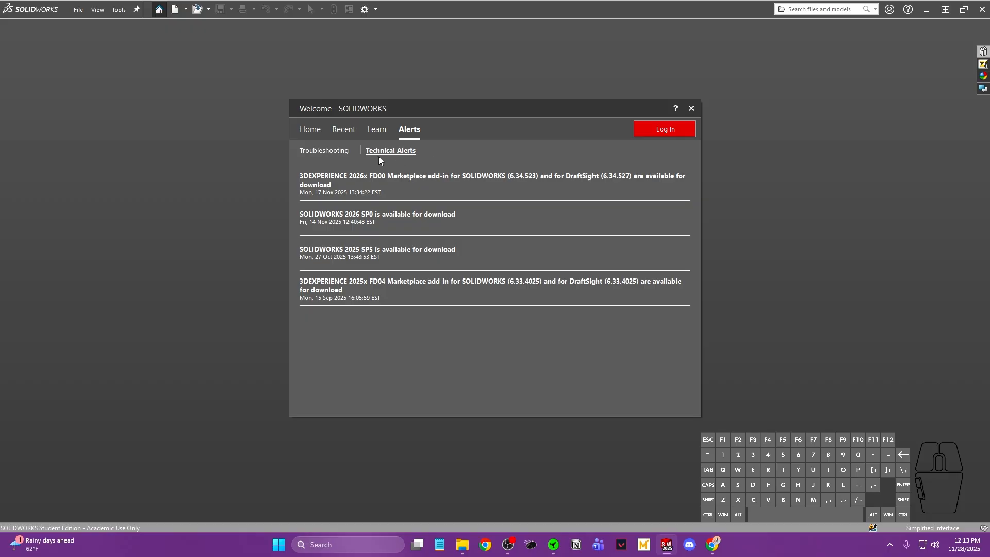
click(333, 150)
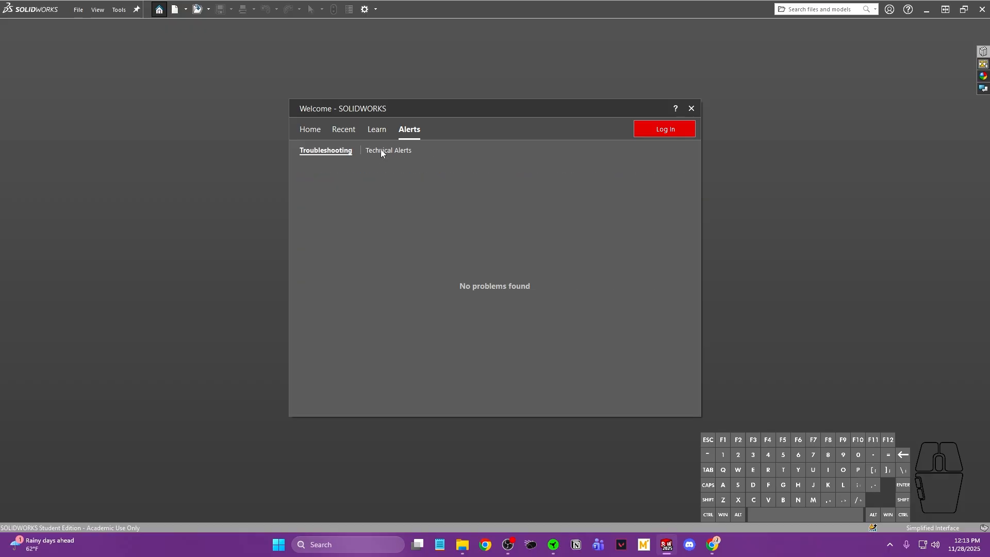
click(380, 149)
click(324, 151)
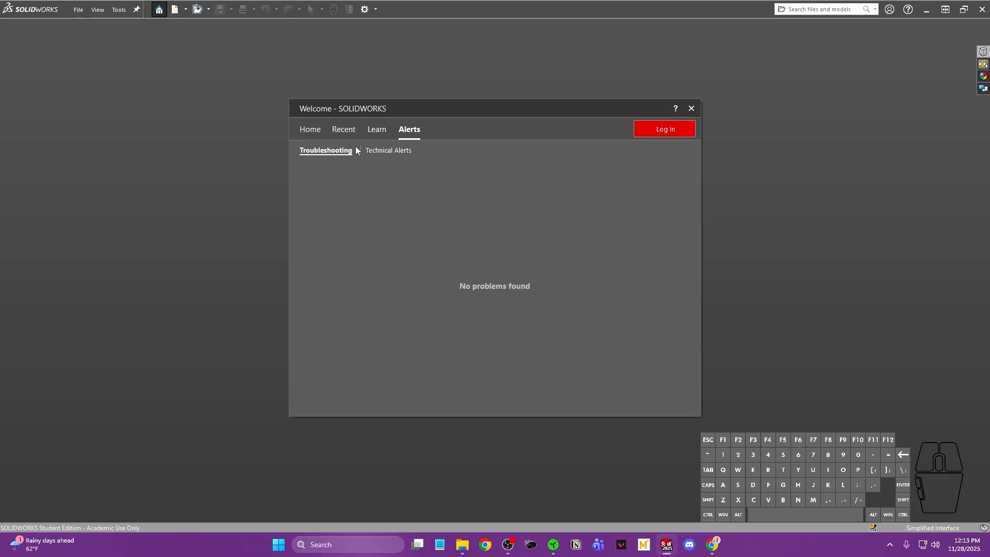
click(312, 131)
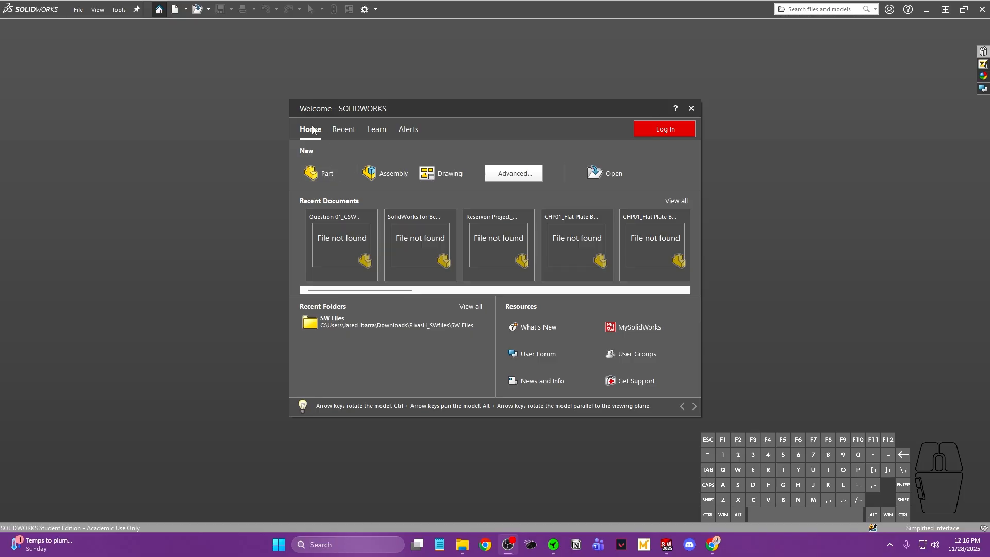
- Create a new part document and look through its Simulation, Features and Basic Modeling Tools command sets
click(313, 161)
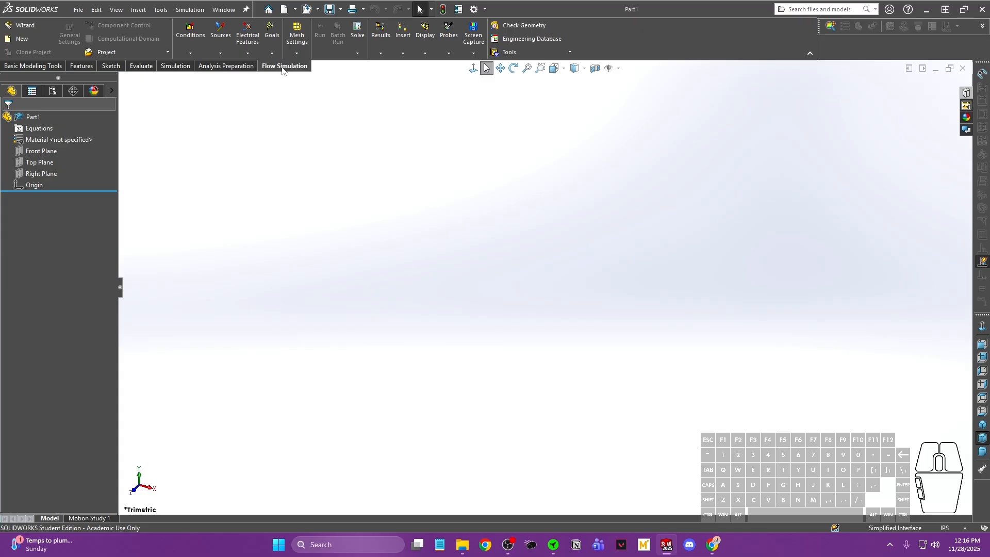
click(175, 67)
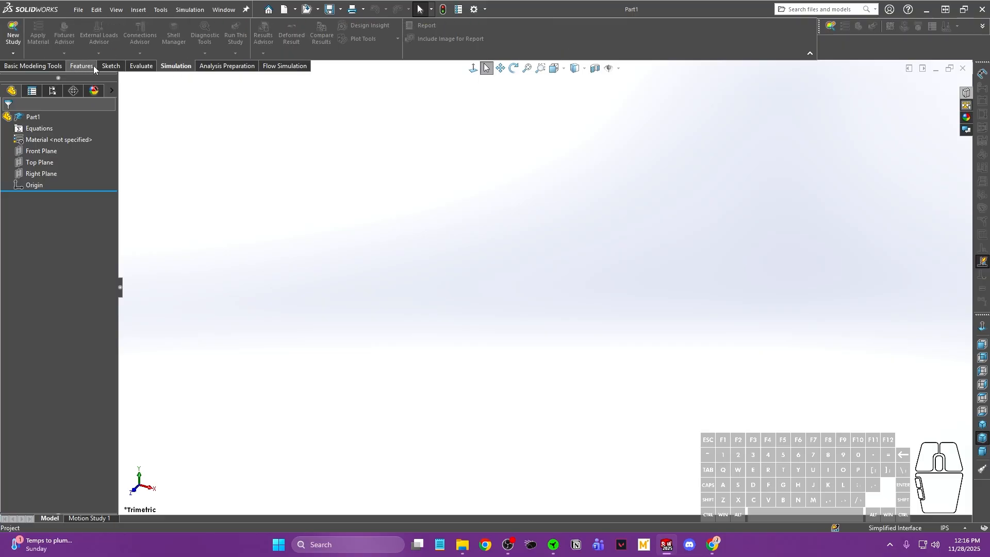
click(56, 67)
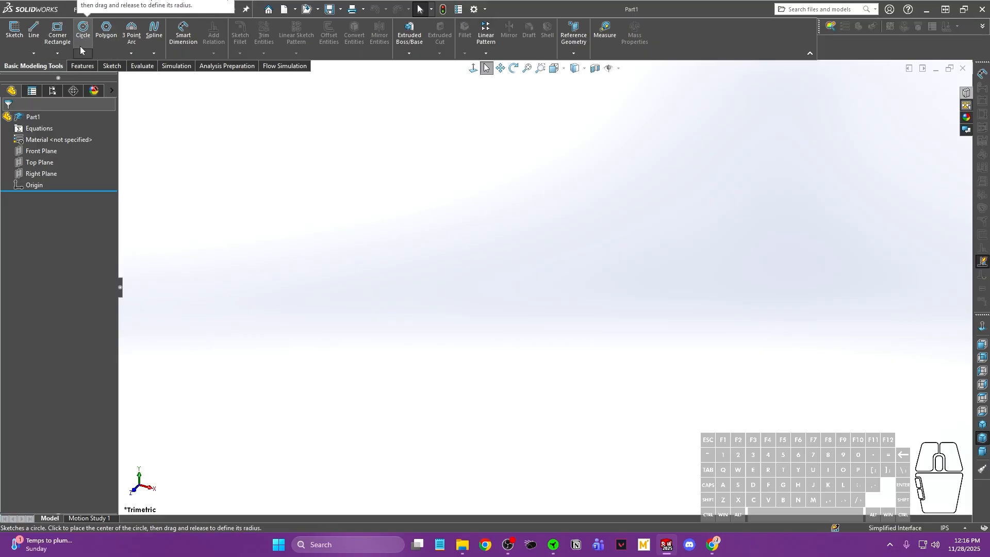
click(77, 66)
click(41, 69)
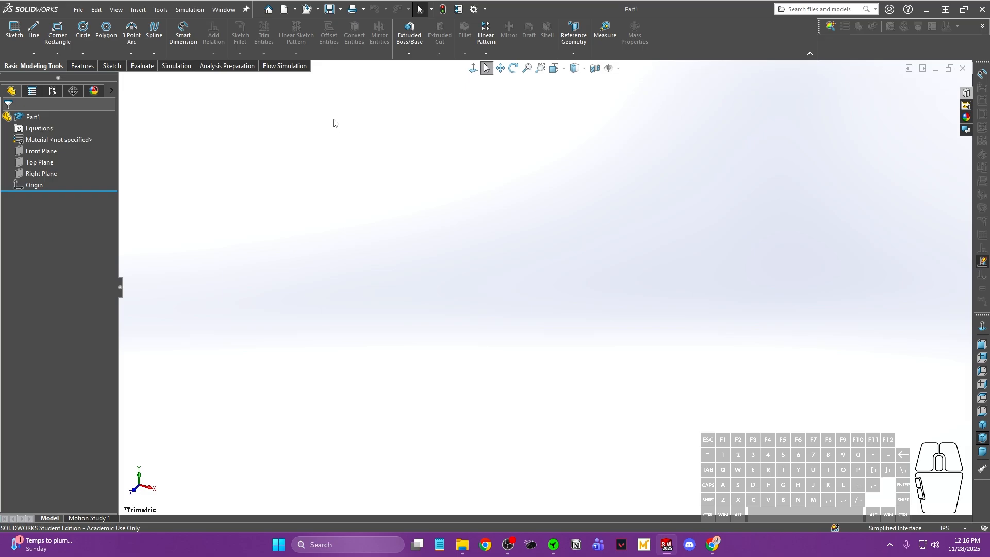
- View the document types offered for a new file and leave without creating one
click(79, 11)
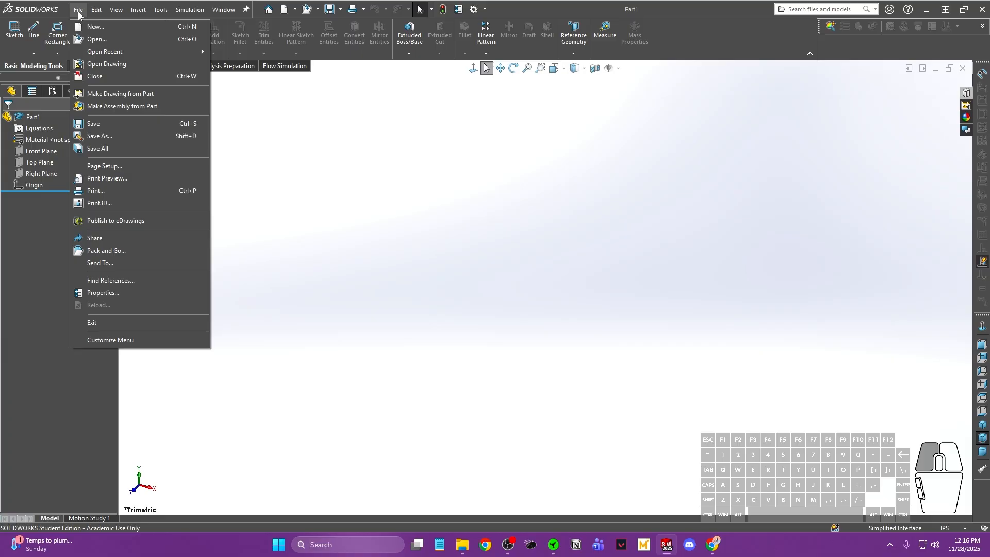
click(94, 26)
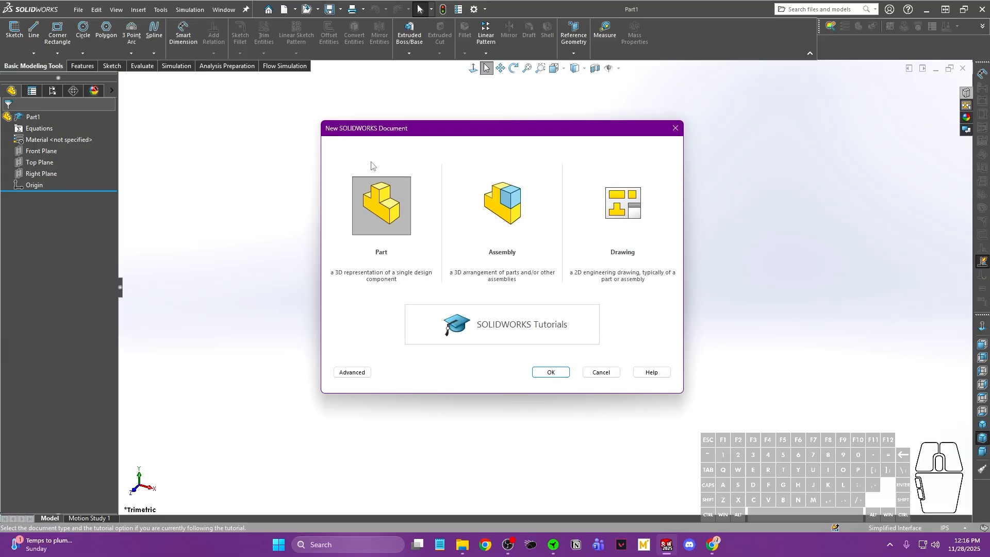
click(600, 372)
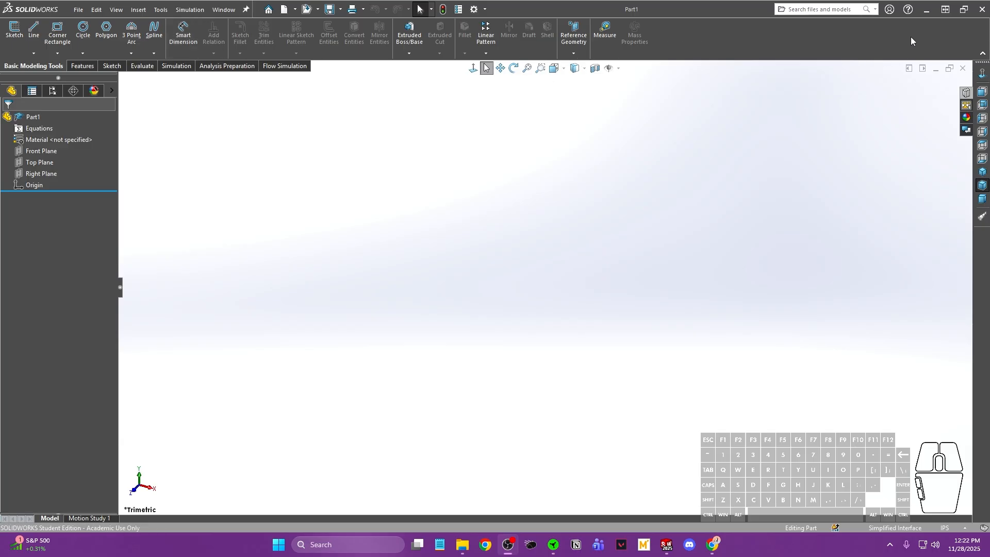
- Collapse the CommandManager to its tab names, and restore it to full display with the Basic Modeling Tools shown
click(982, 53)
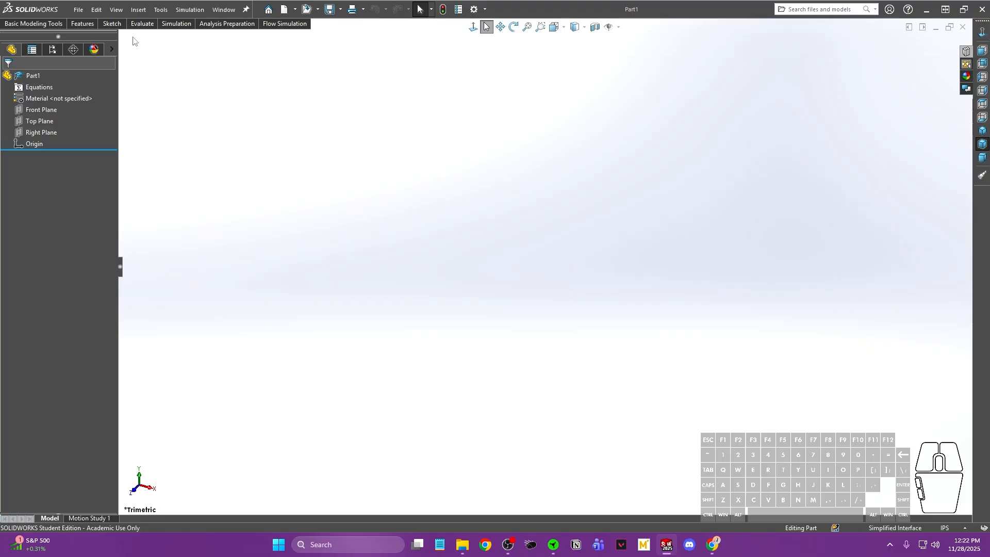
click(34, 24)
click(982, 62)
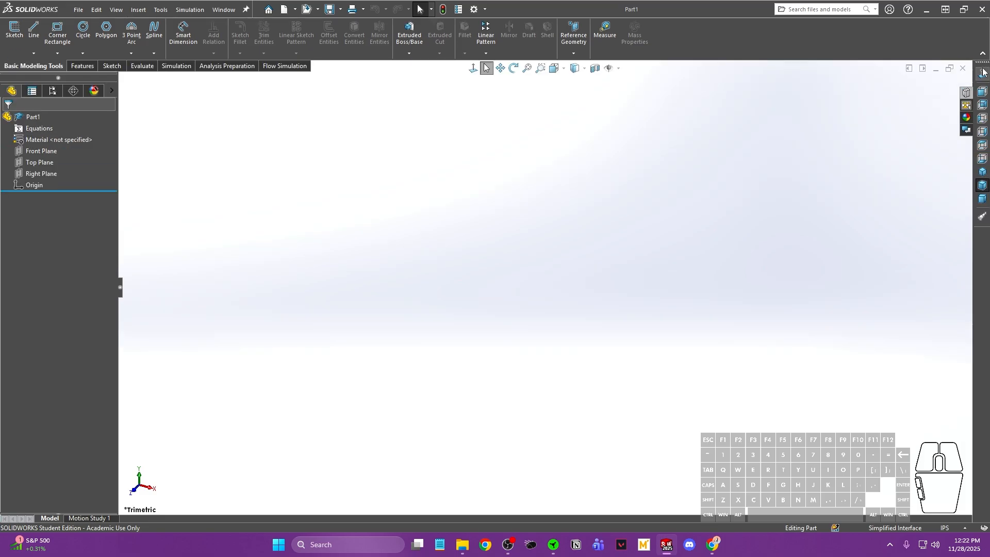
click(61, 65)
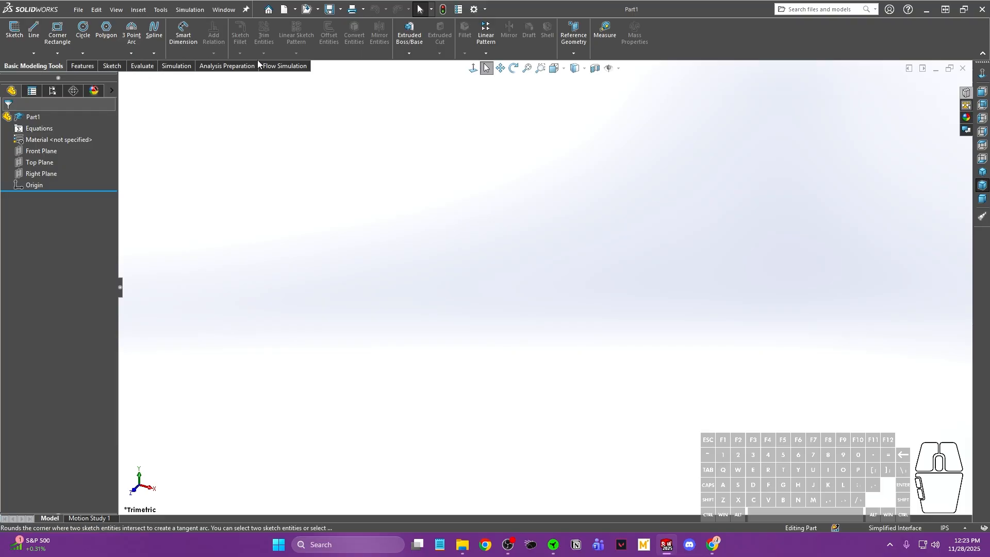
drag(42, 64, 494, 38)
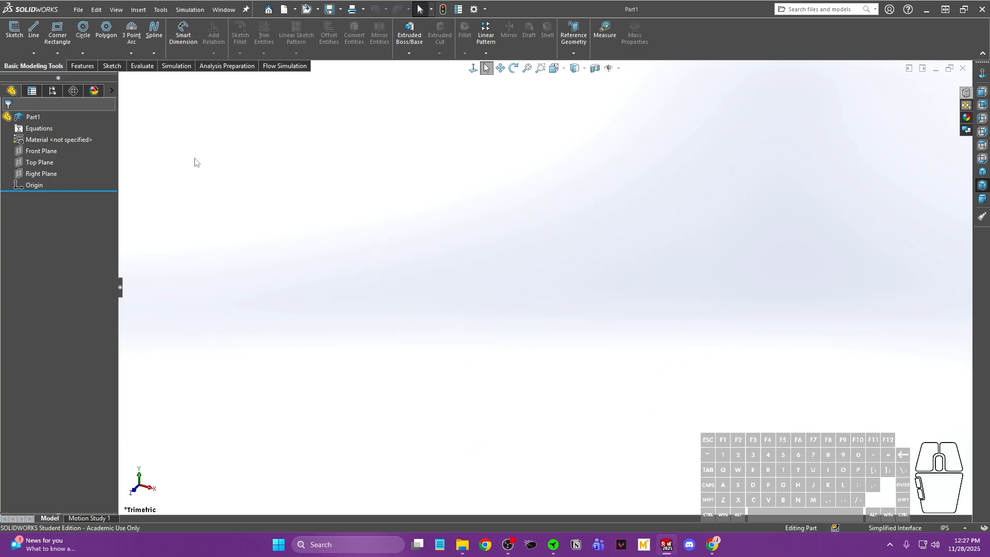
- Show the Front, Top and Right reference planes in the graphics area and clear the selection
right_click(38, 152)
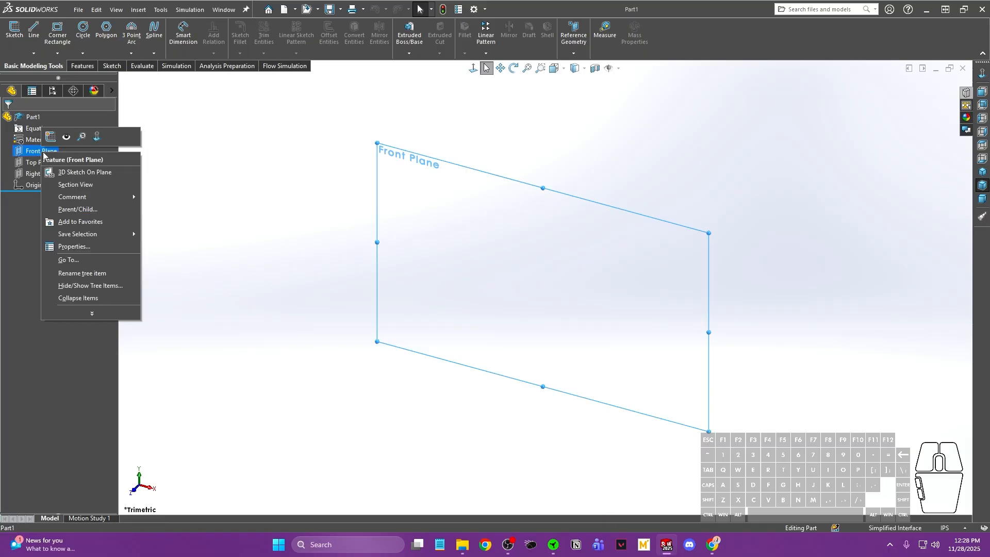
click(66, 138)
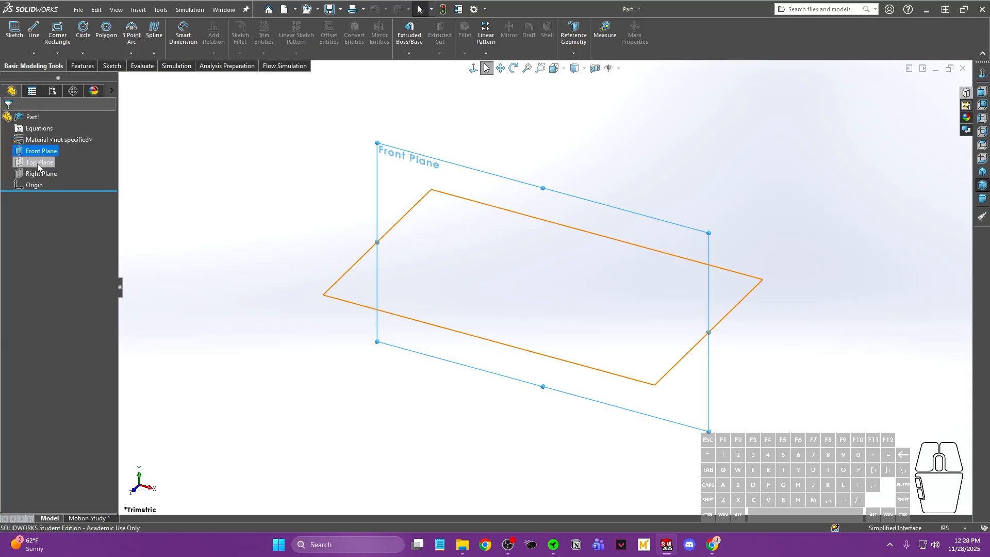
right_click(37, 163)
click(67, 150)
right_click(38, 174)
click(66, 160)
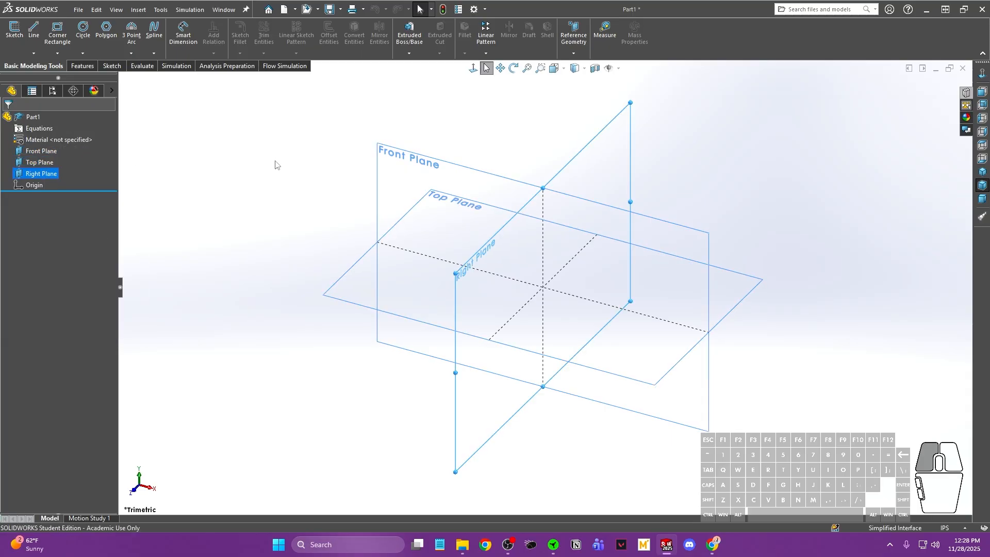
click(276, 164)
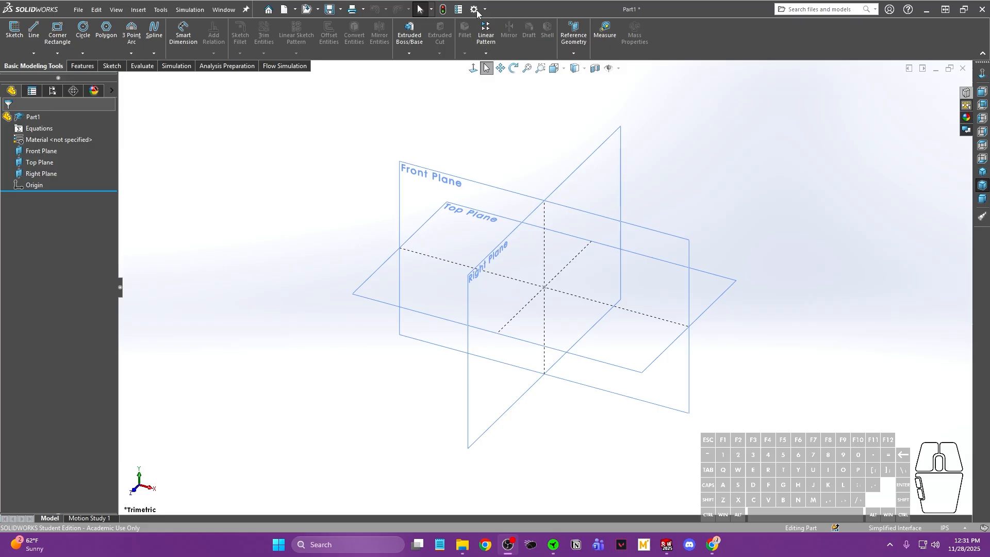
- Examine the general system options and the part's document properties for drafting standard and units
click(485, 9)
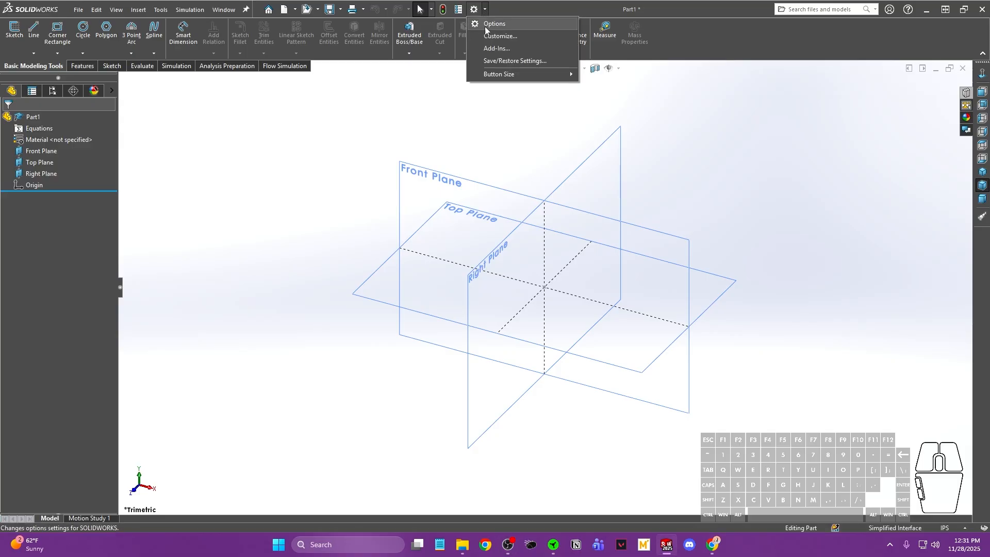
click(499, 26)
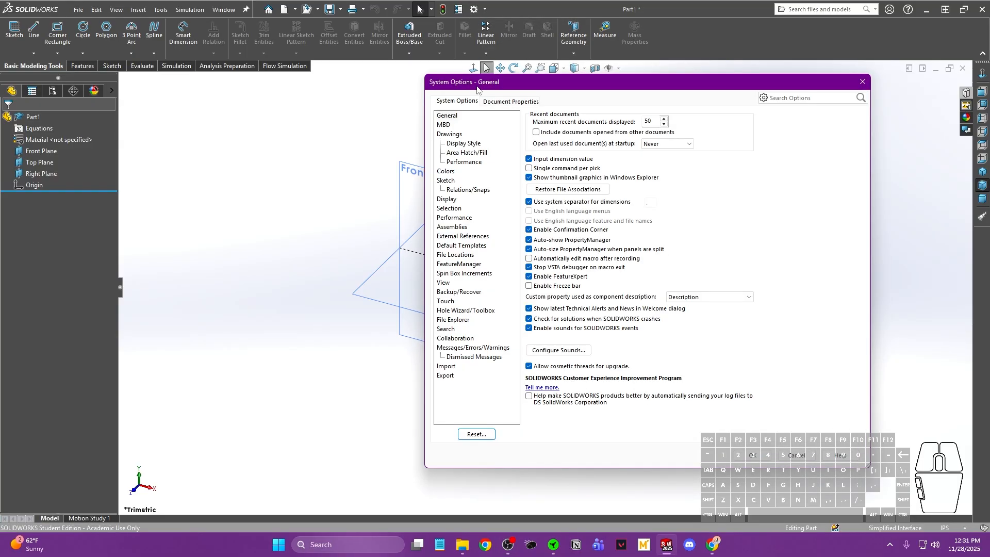
drag(520, 85, 422, 86)
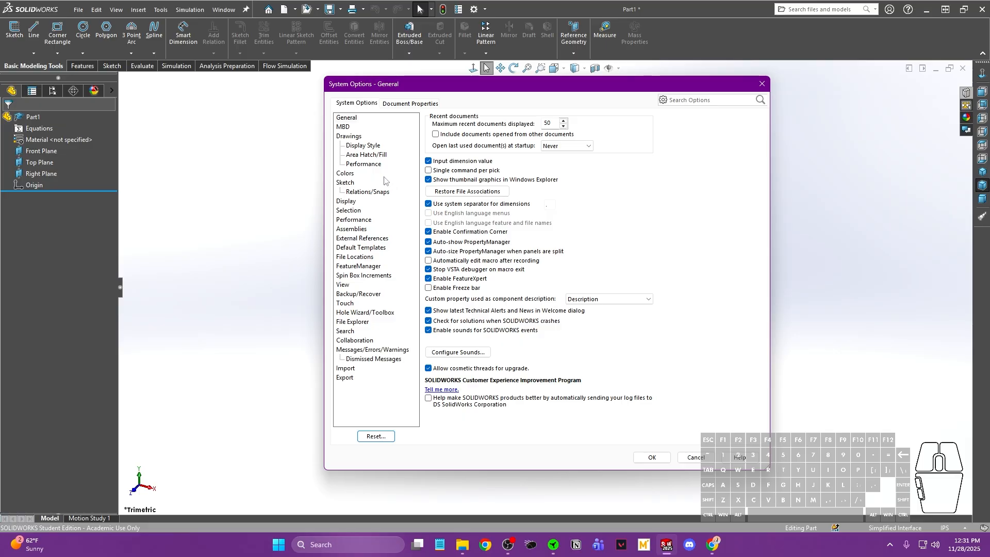
click(411, 103)
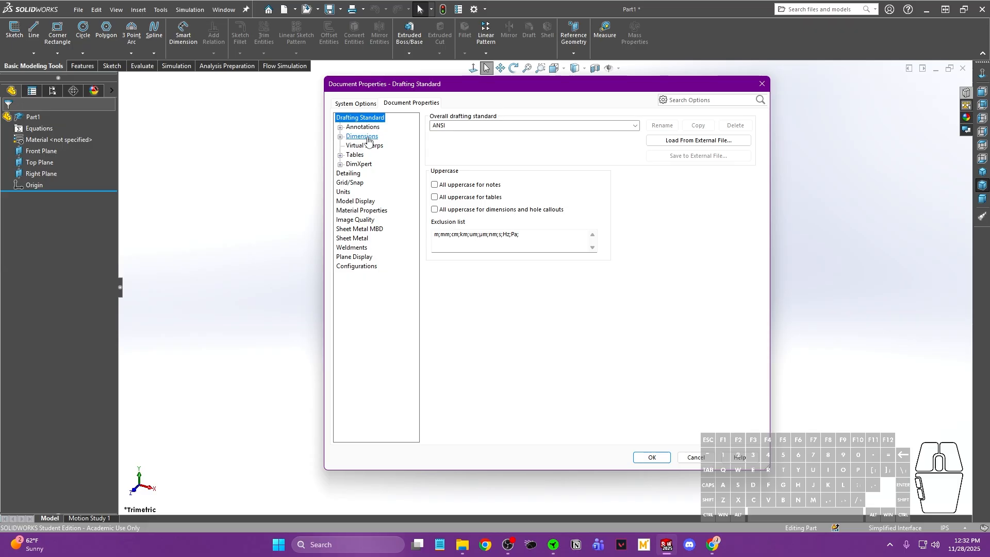
click(342, 192)
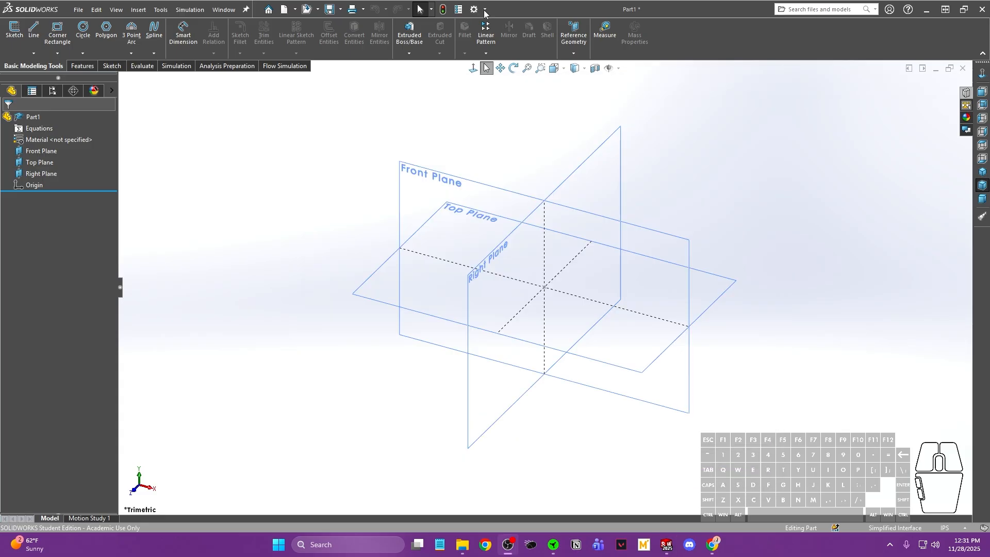
- Open the Customize settings and search the keyboard shortcut list for "Mass Prop"
click(485, 10)
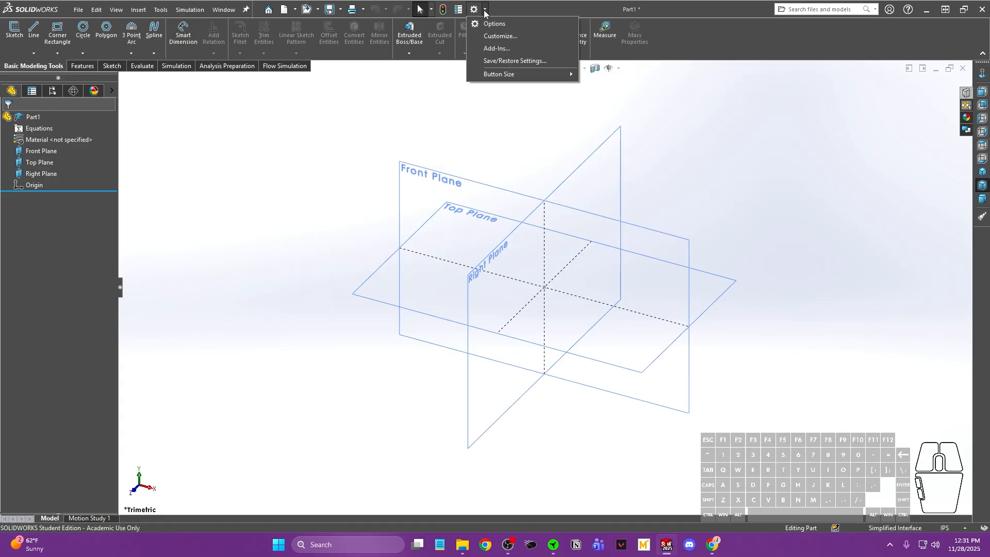
click(488, 36)
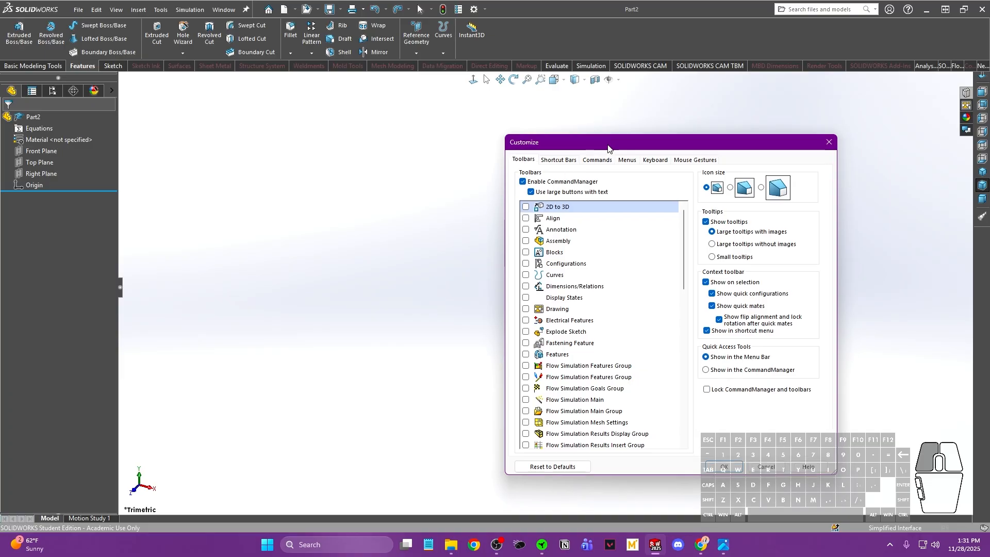
drag(608, 149, 485, 115)
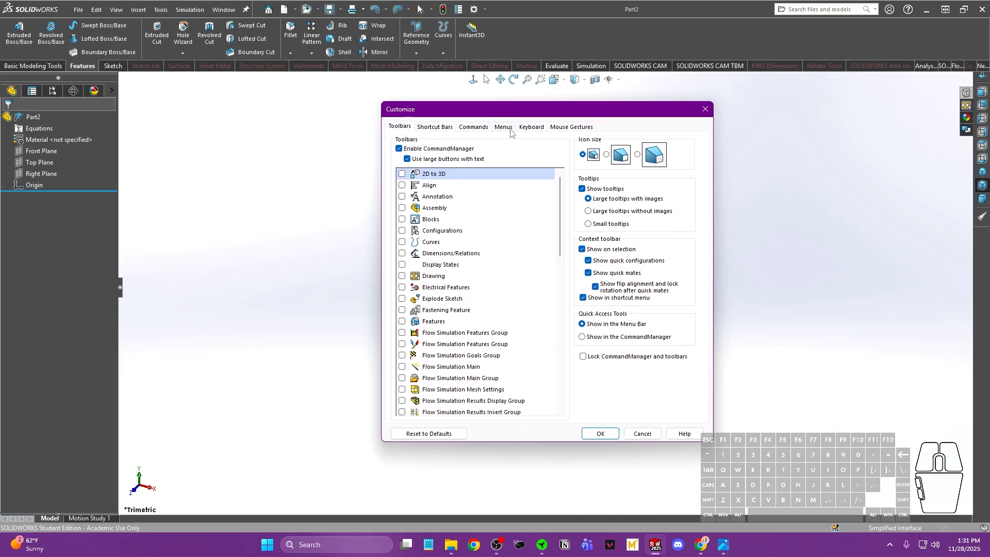
click(531, 127)
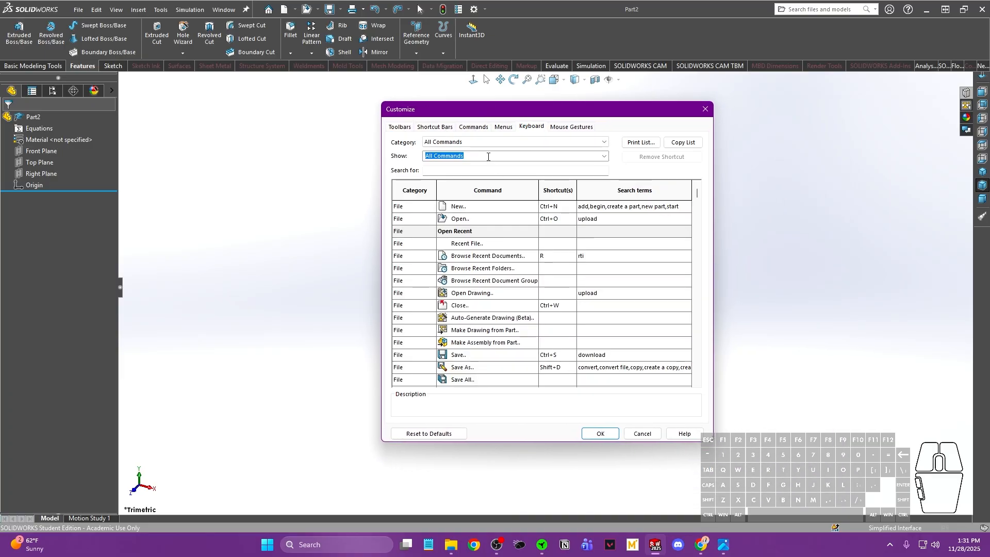
click(485, 169)
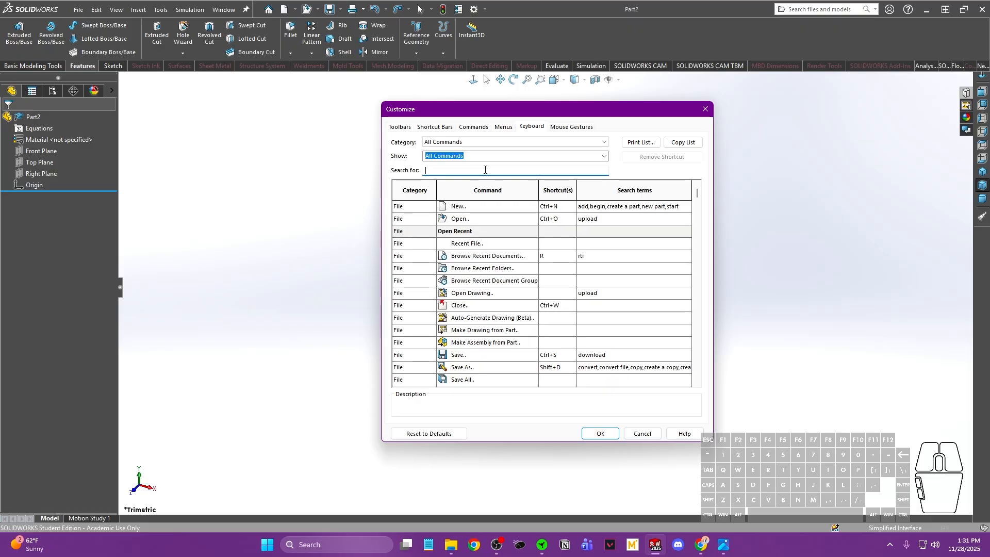
text(Mas)
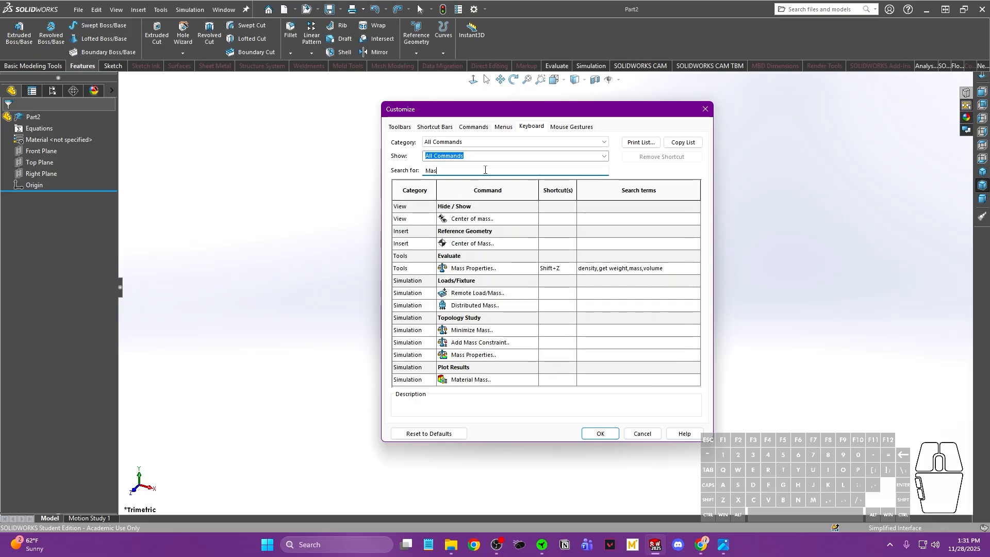
text(s Prop)
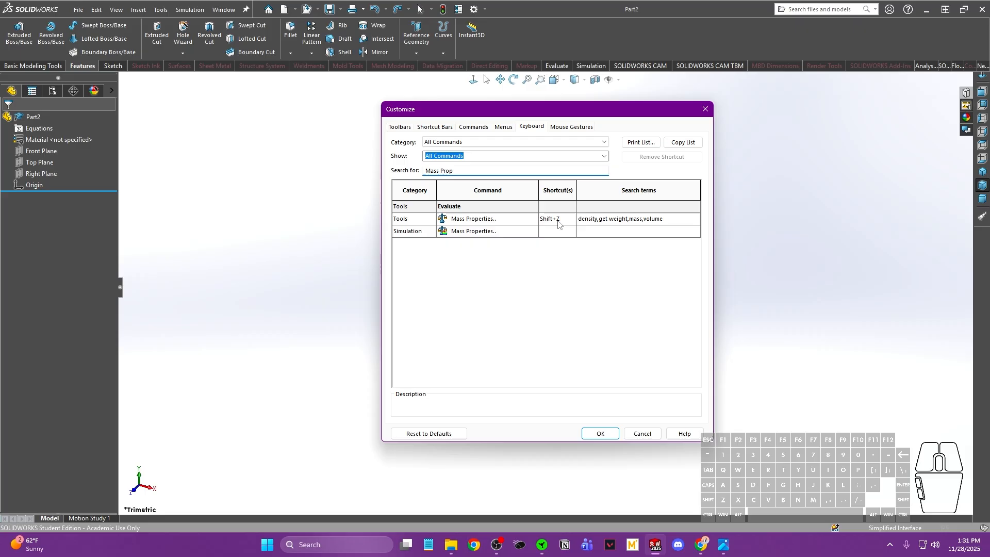
- Search the keyboard shortcut list for "Equations" and clear the search
click(517, 173)
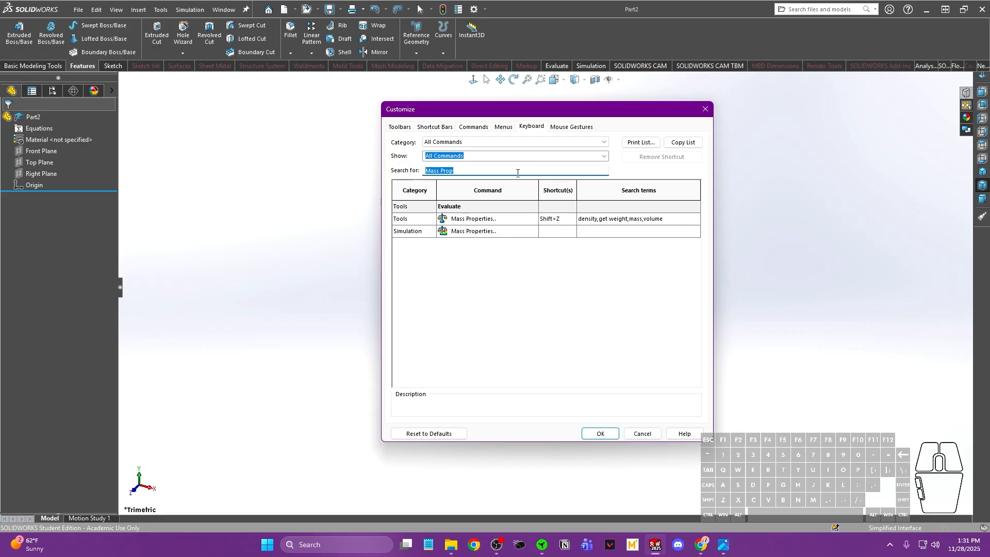
text(Equation)
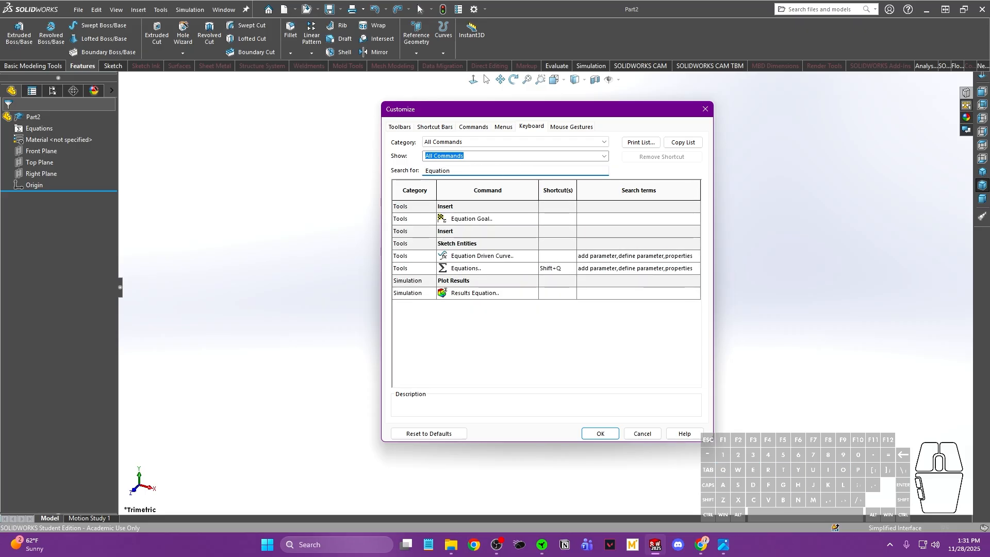
text(s)
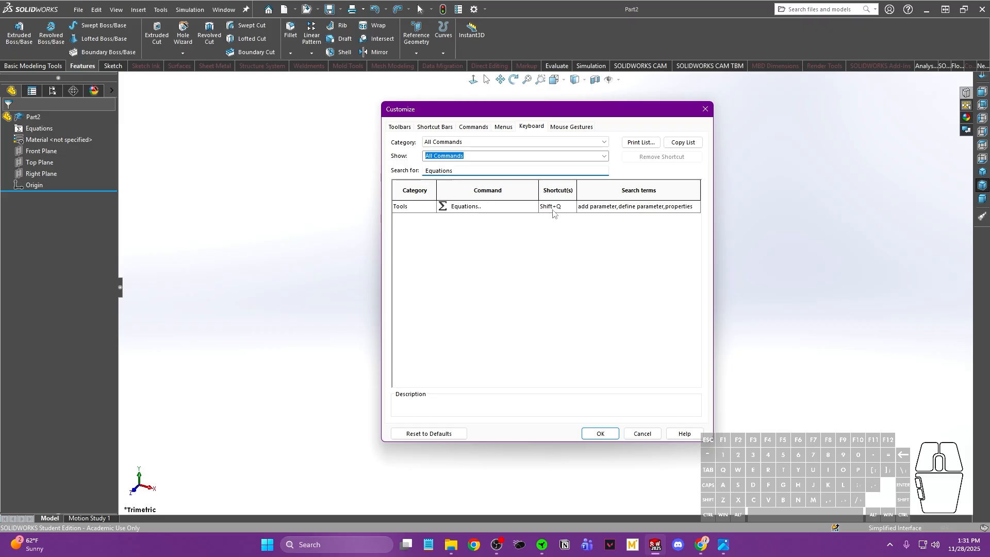
double_click(439, 169)
key(BackSpace)
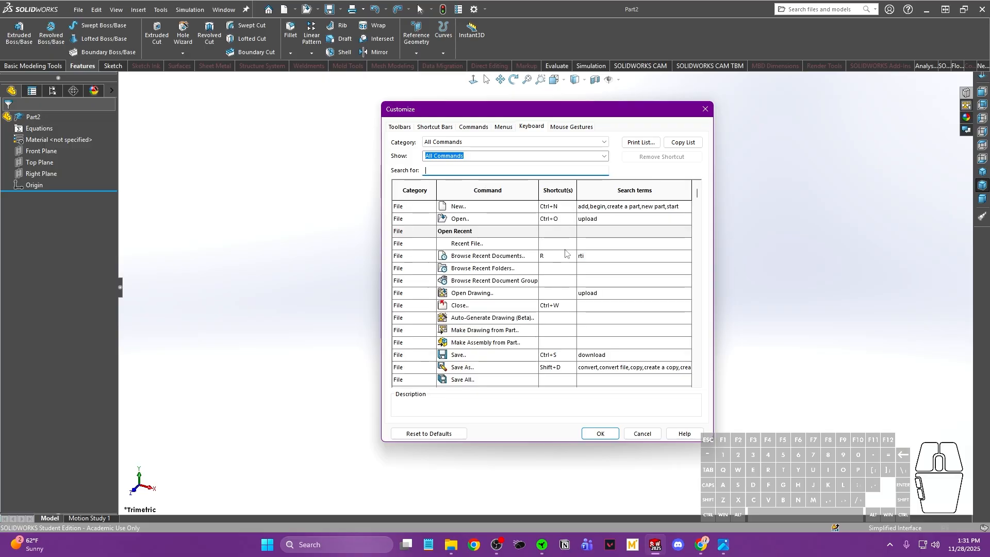
- Display the mouse gesture settings and move the gesture guide clear of the Customize window to examine its Sketch wheel
click(572, 126)
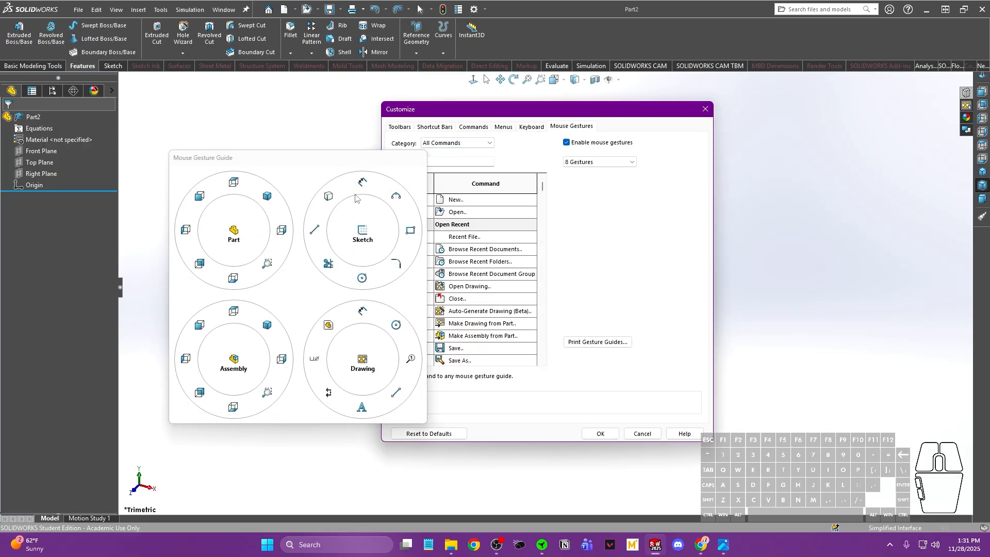
drag(314, 163, 288, 143)
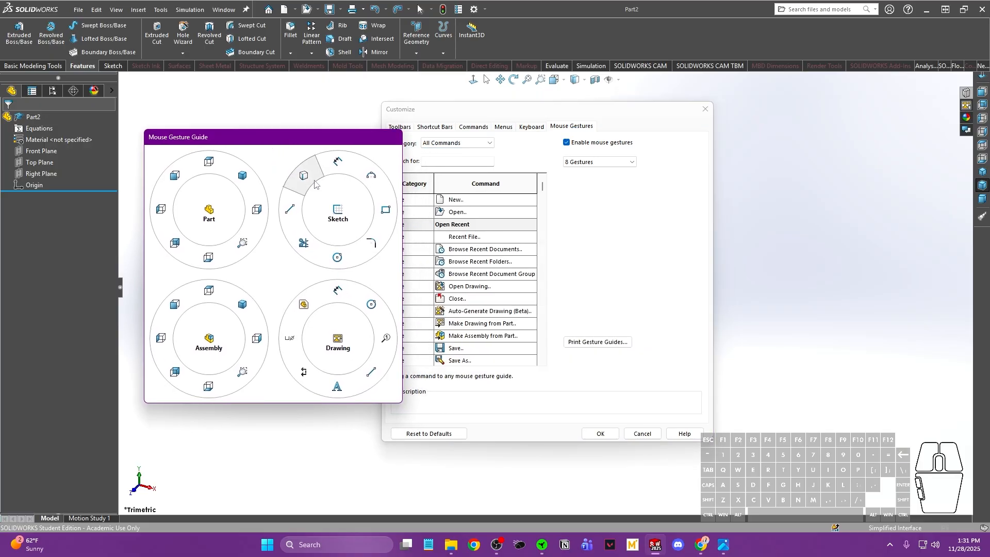
right_click(334, 213)
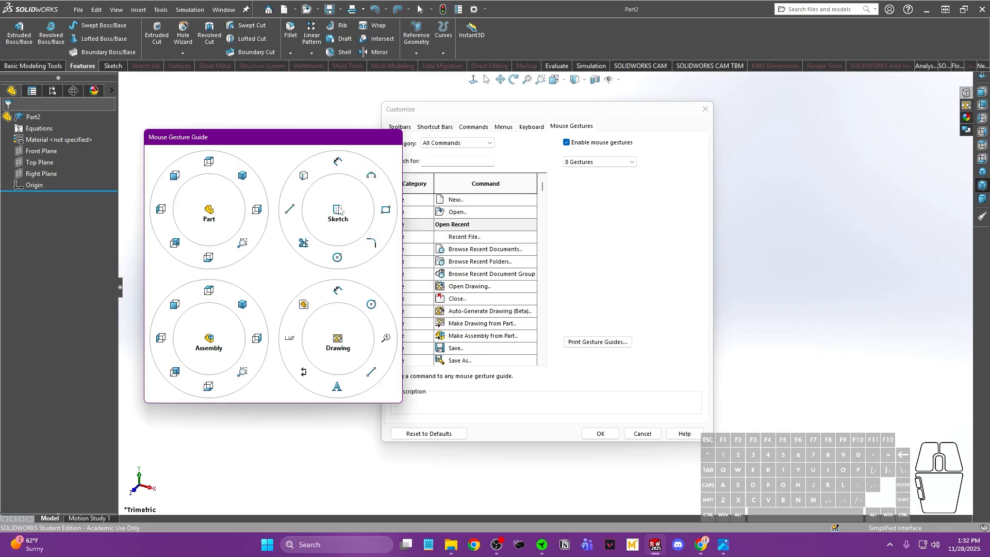
- Display the shortcut bar customization and move the Part Shortcuts toolbar up to examine its commands
click(435, 127)
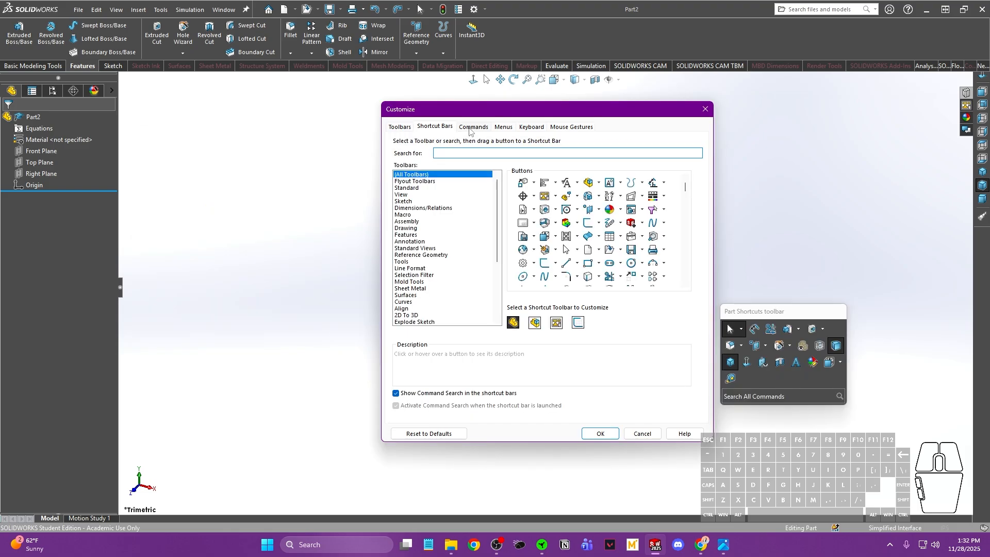
drag(803, 312, 810, 196)
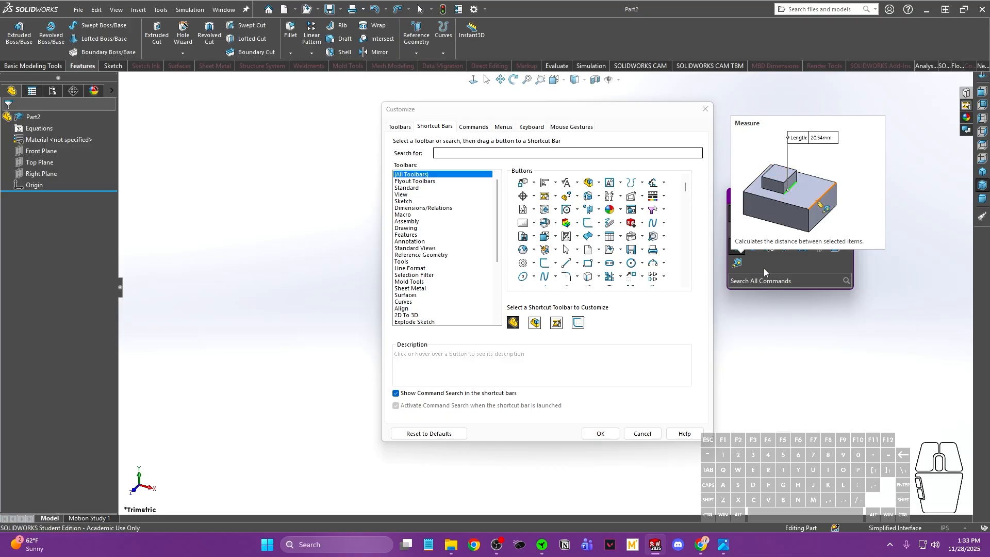
click(782, 263)
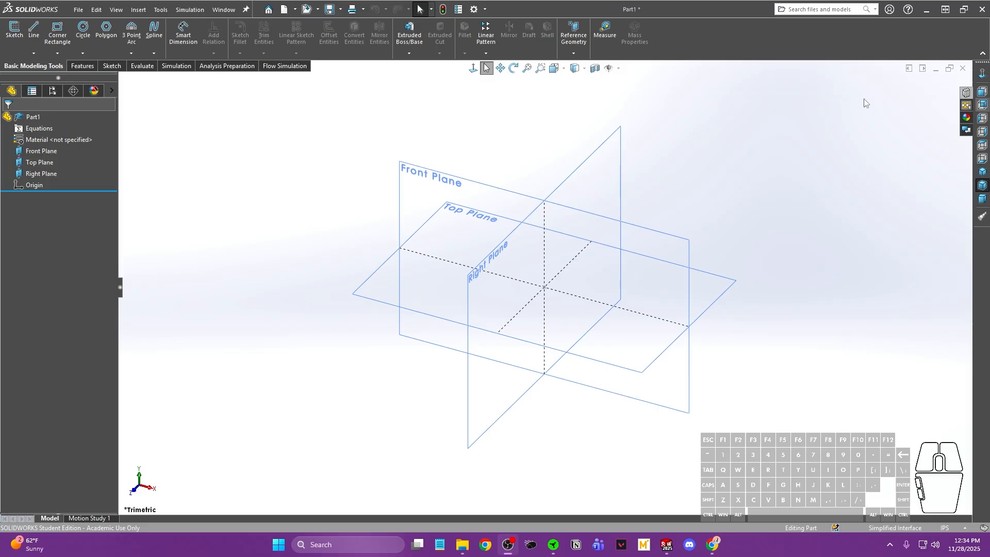
- Browse the Design Library's Toolbox down to the ANSI Inch Bolts and Screws, and switch to the View Palette
click(967, 105)
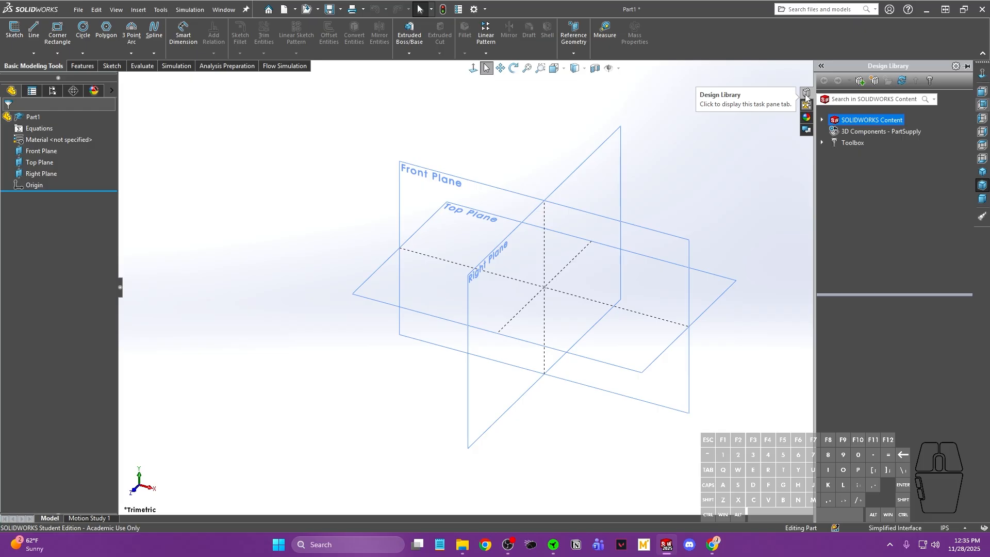
click(822, 143)
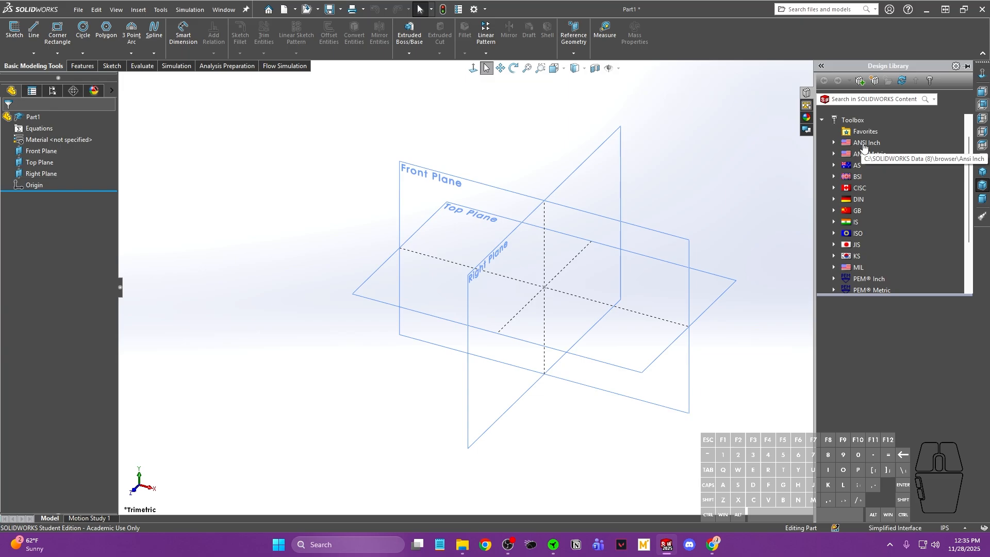
click(833, 143)
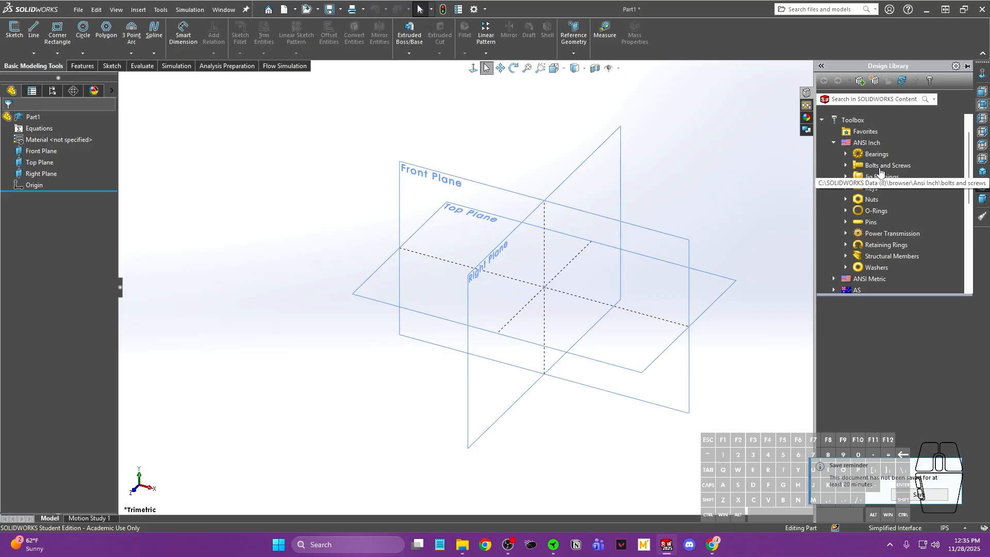
click(845, 166)
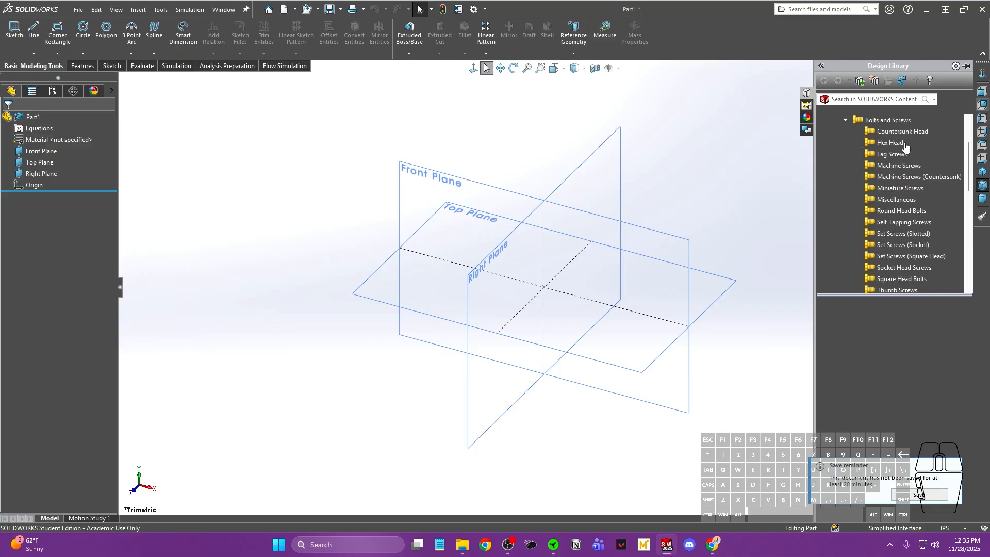
scroll(846, 206, down, 3)
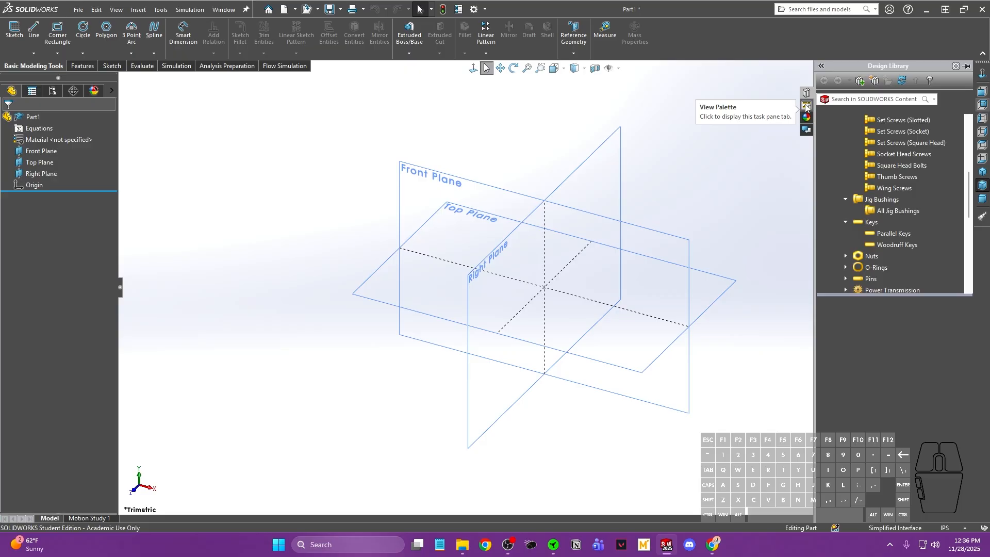
click(807, 107)
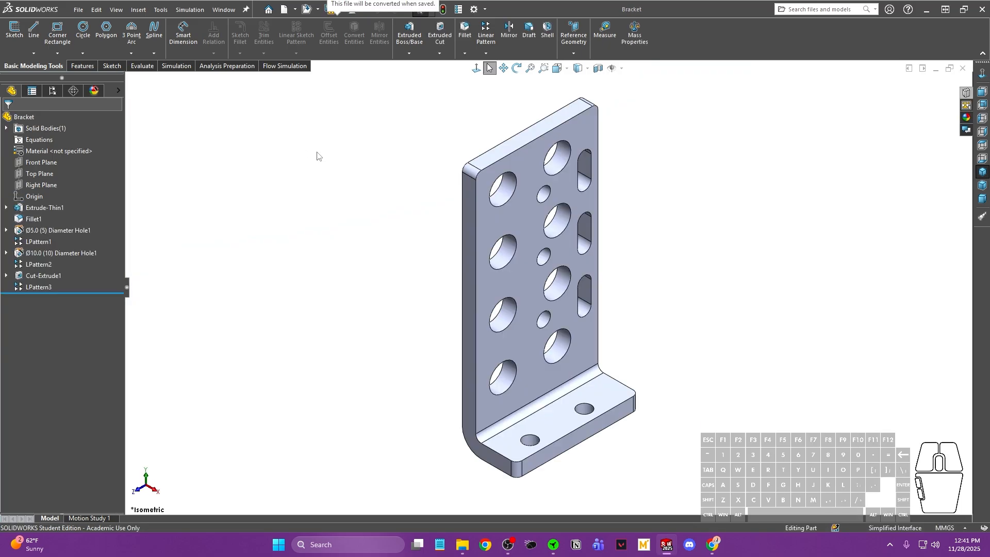
- Roll the Bracket part's feature history back to just after Fillet1
click(83, 293)
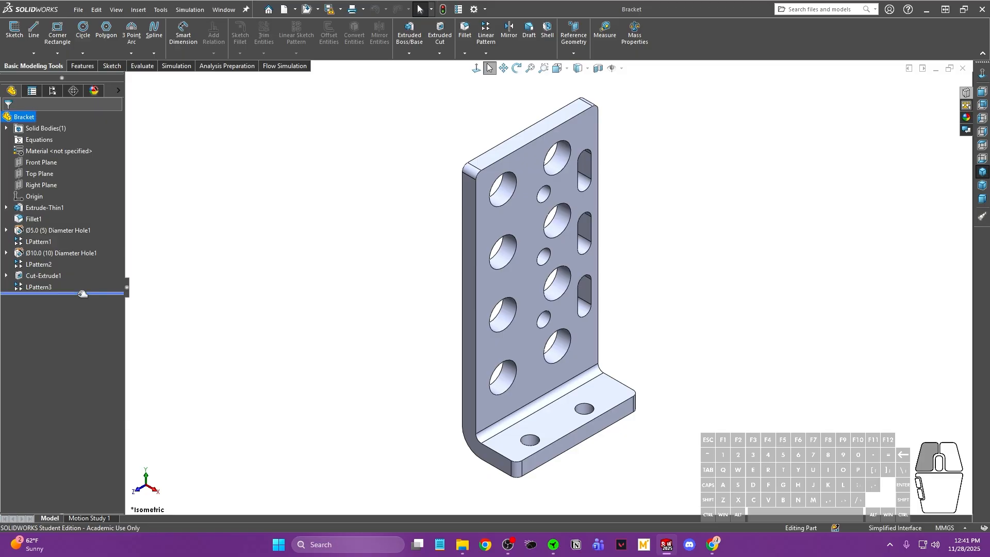
drag(83, 293, 77, 228)
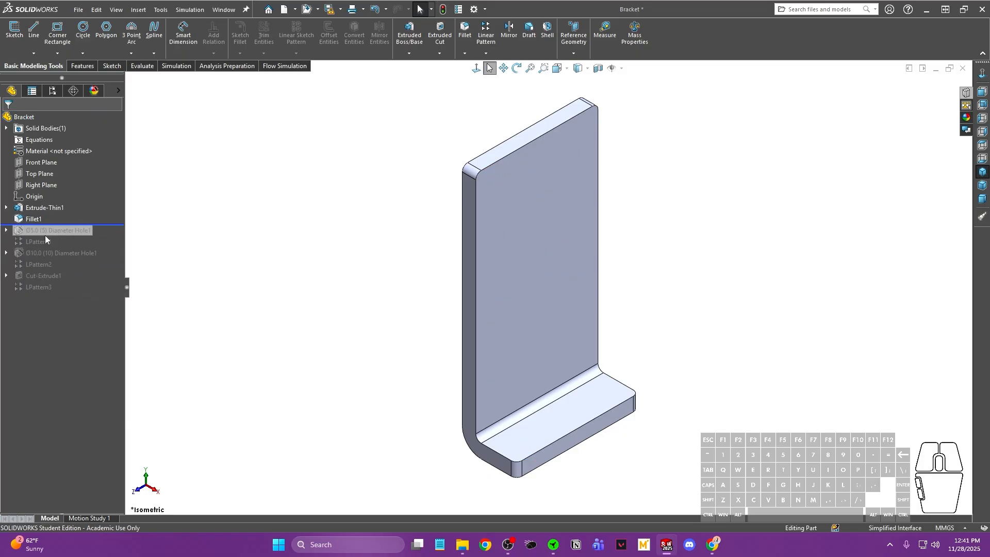
mouse_move(45, 235)
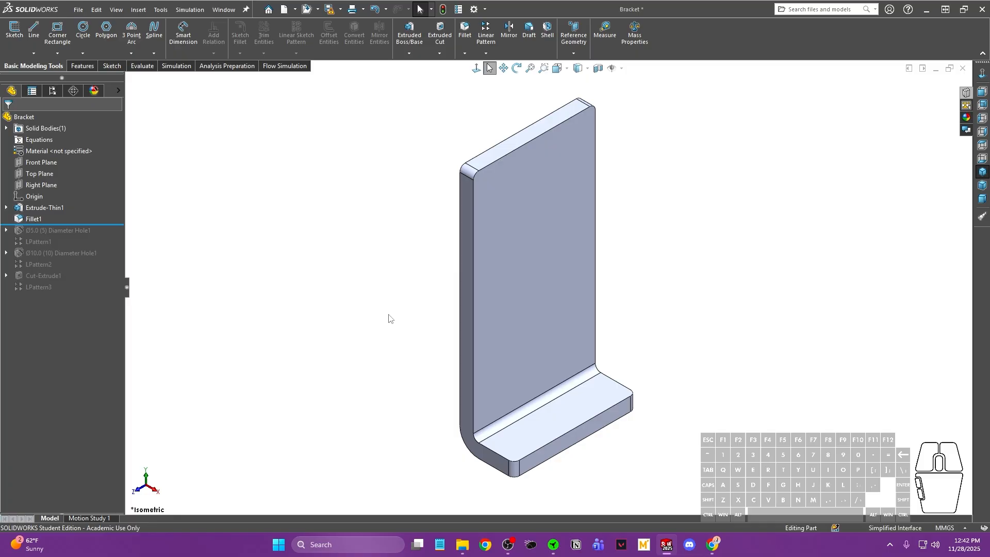
middle_drag(387, 315, 386, 234)
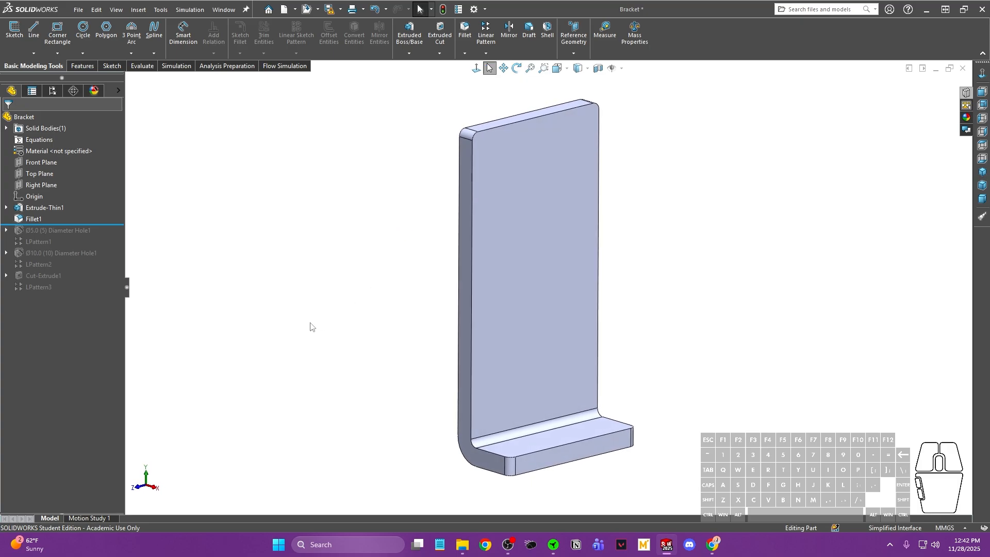
key(ctrl+7)
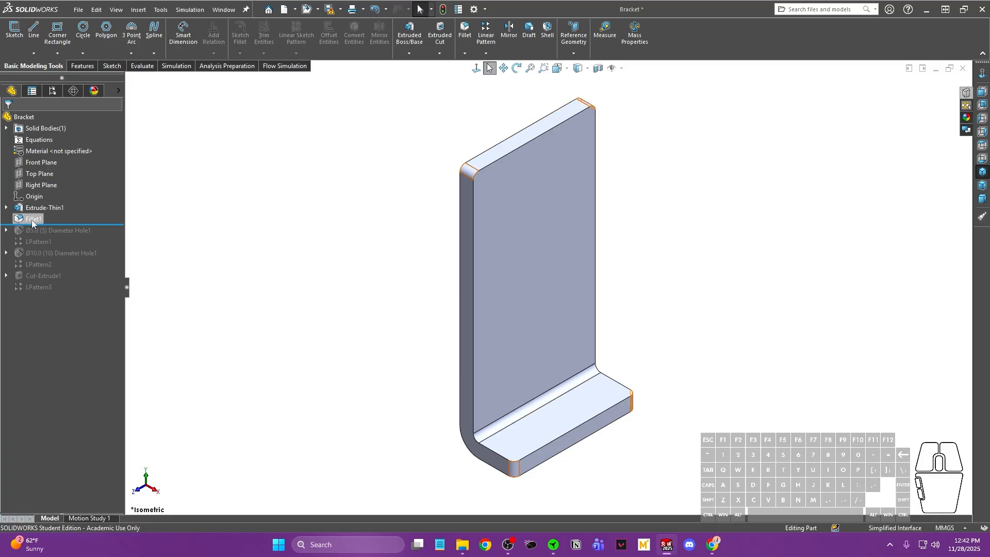
- Roll the feature history forward to just after LPattern1, and on to the end past LPattern3
mouse_move(50, 204)
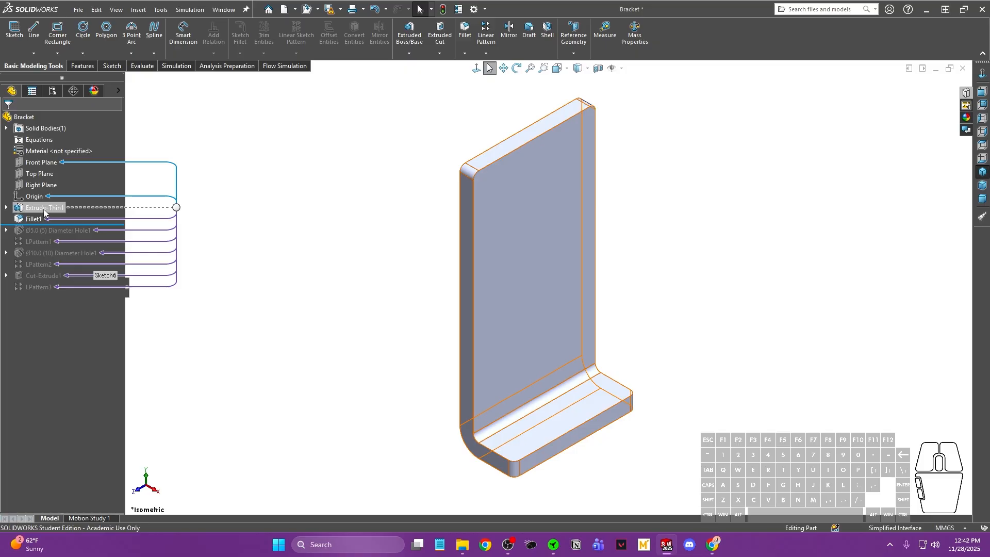
drag(78, 225, 83, 248)
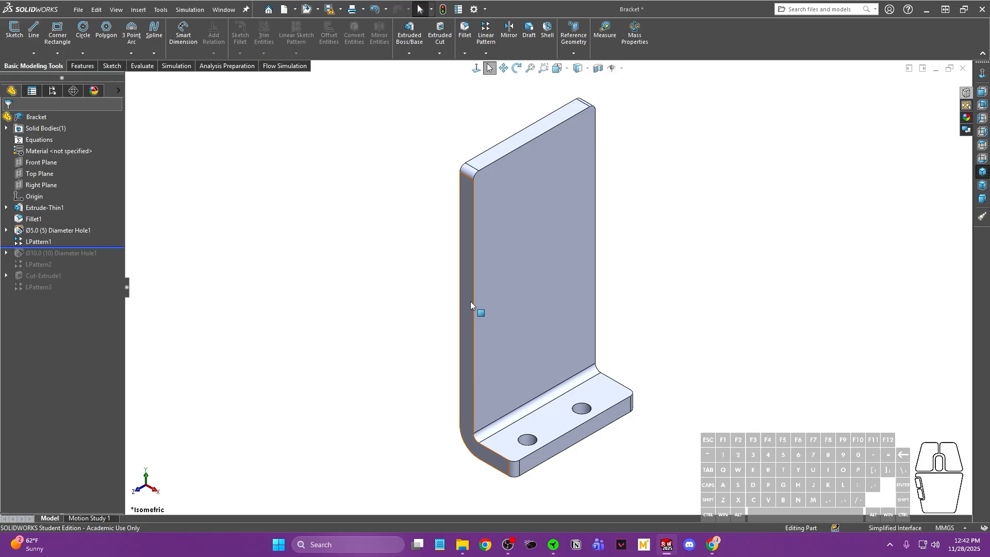
drag(89, 246, 86, 293)
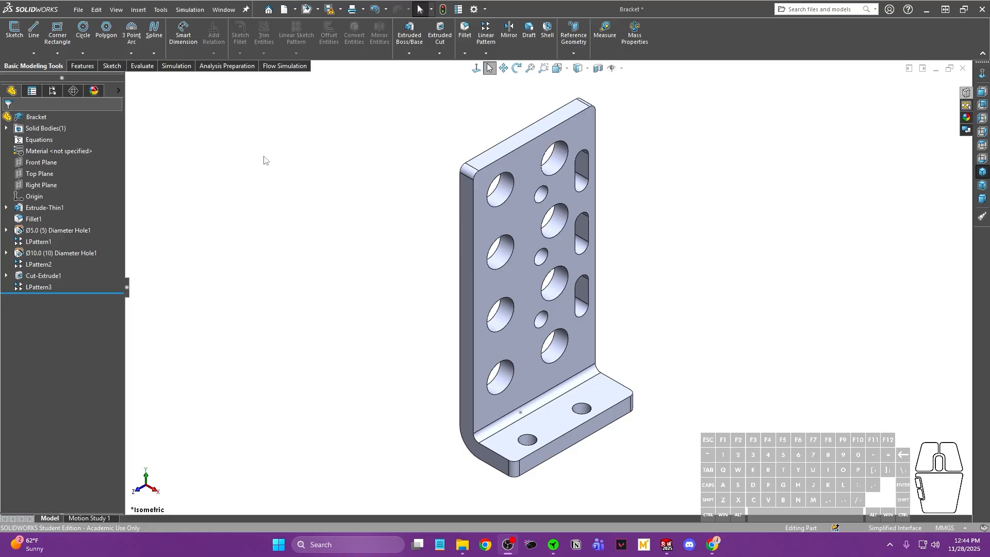
- Open Extrude-Thin1 for editing, view its parameters with the flyout feature tree expanded, and cancel without changes
click(48, 208)
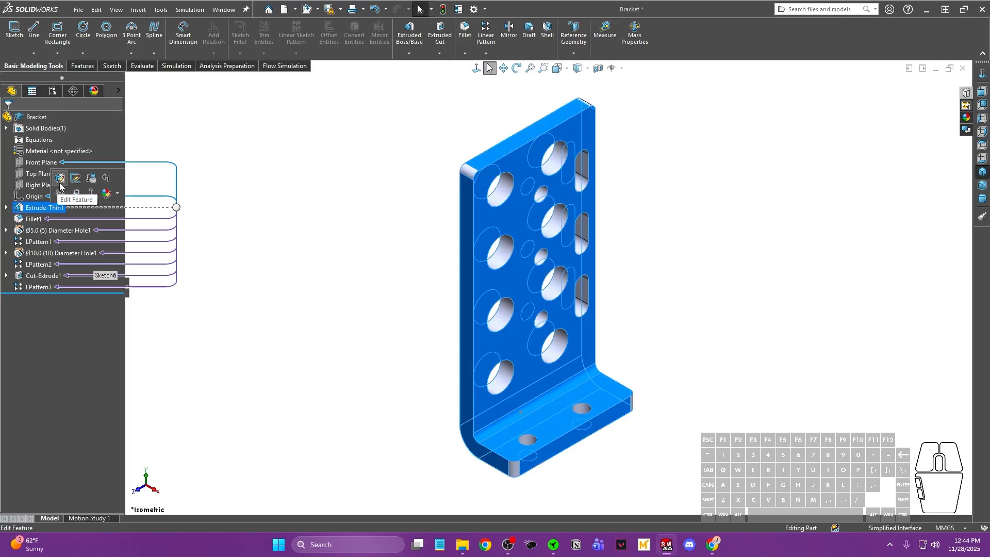
click(59, 180)
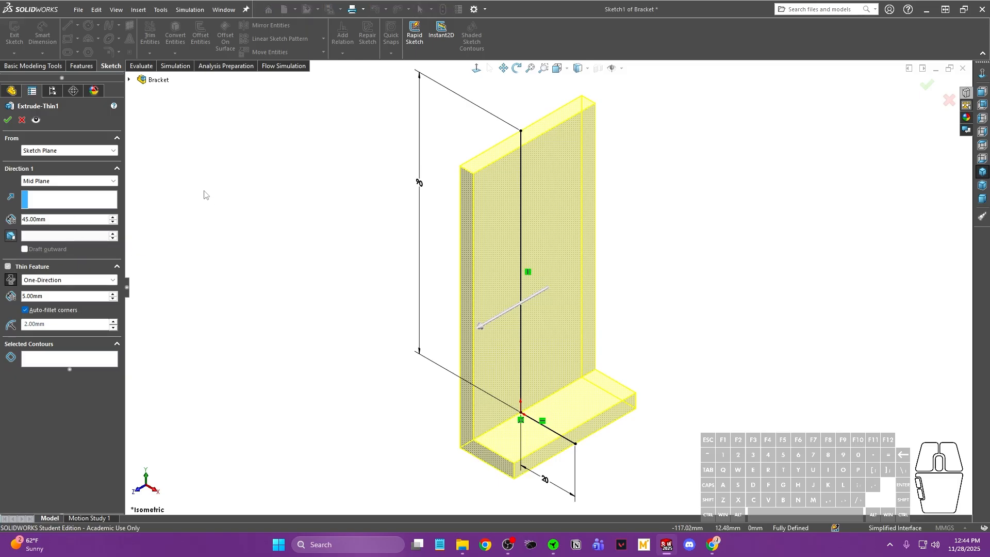
click(129, 80)
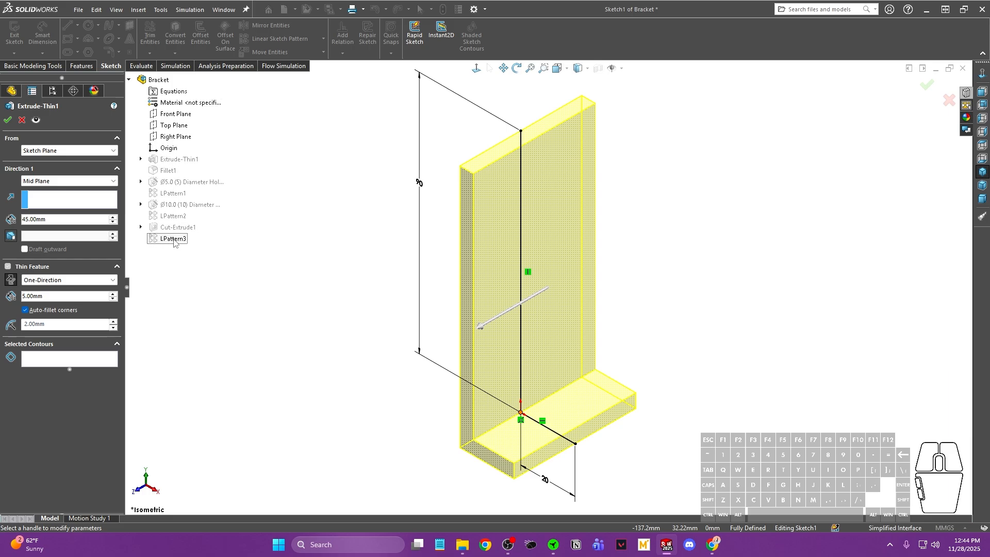
click(23, 120)
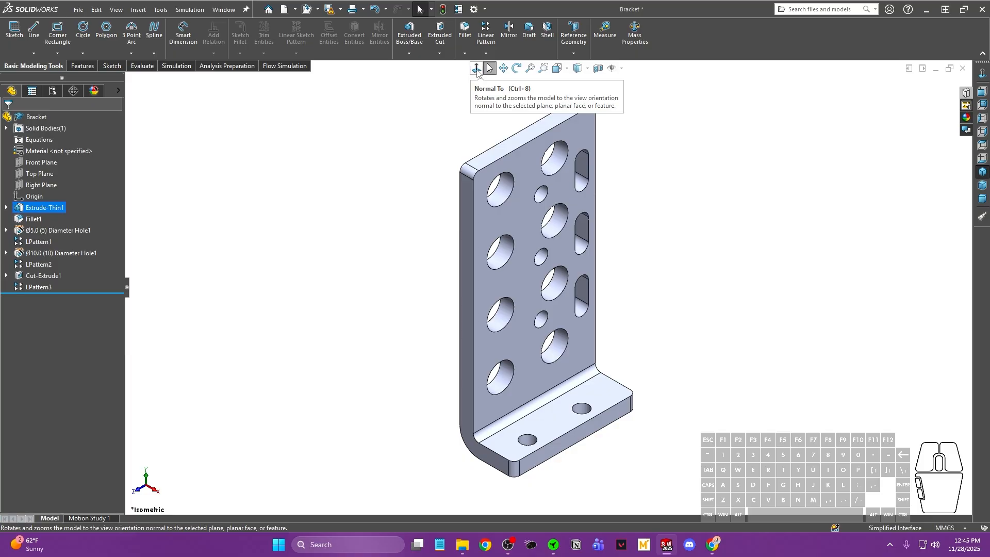
- Orient the view normal to the bracket's large perforated face, and clear the selection
click(515, 220)
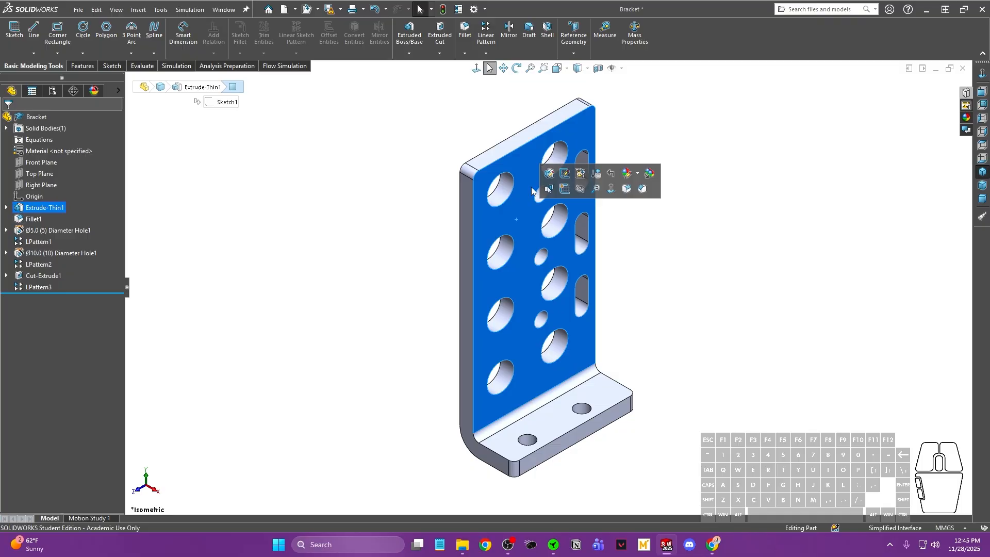
click(475, 68)
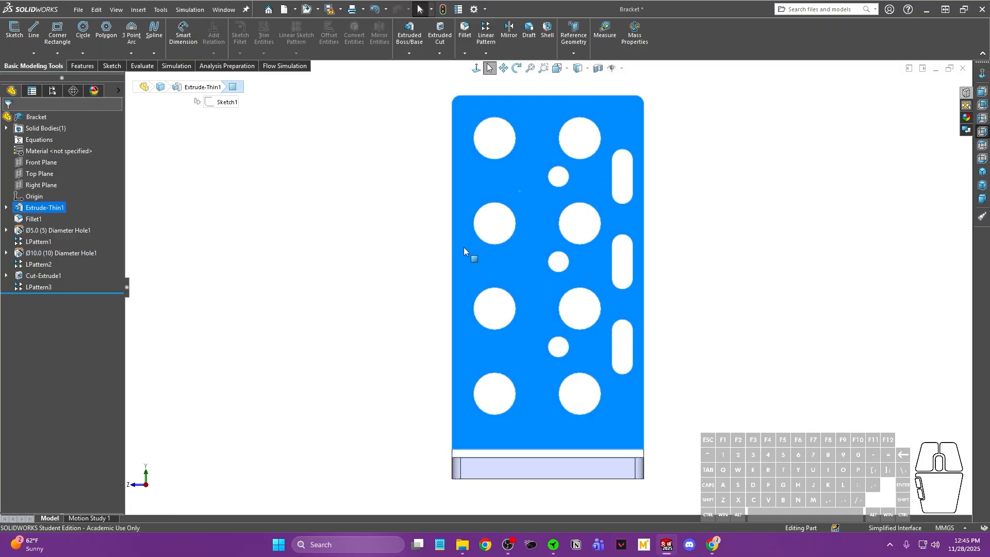
click(404, 296)
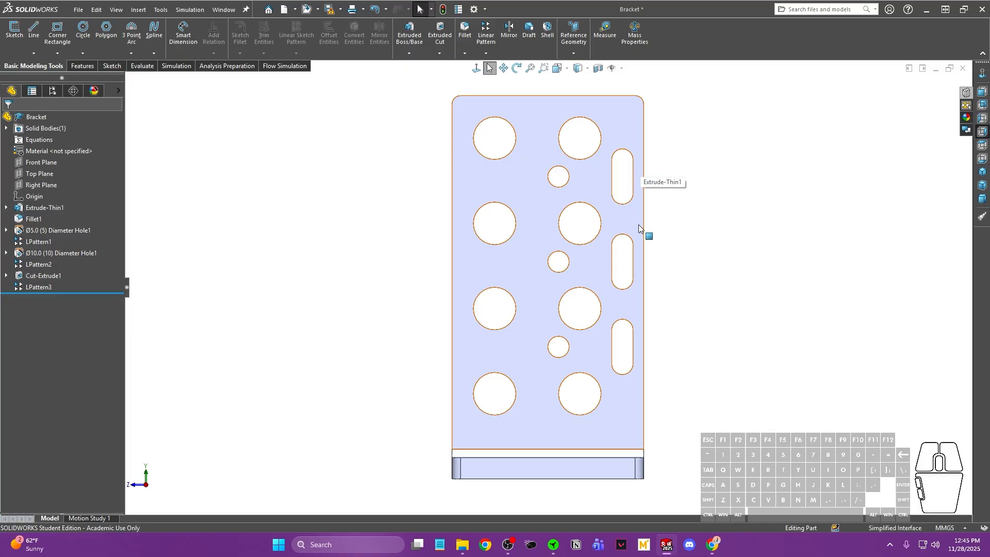
- Orient the view normal to the bracket's narrow L-shaped side face, clear the selection and return to the isometric view
middle_drag(458, 176, 481, 256)
click(456, 245)
key(ctrl+8)
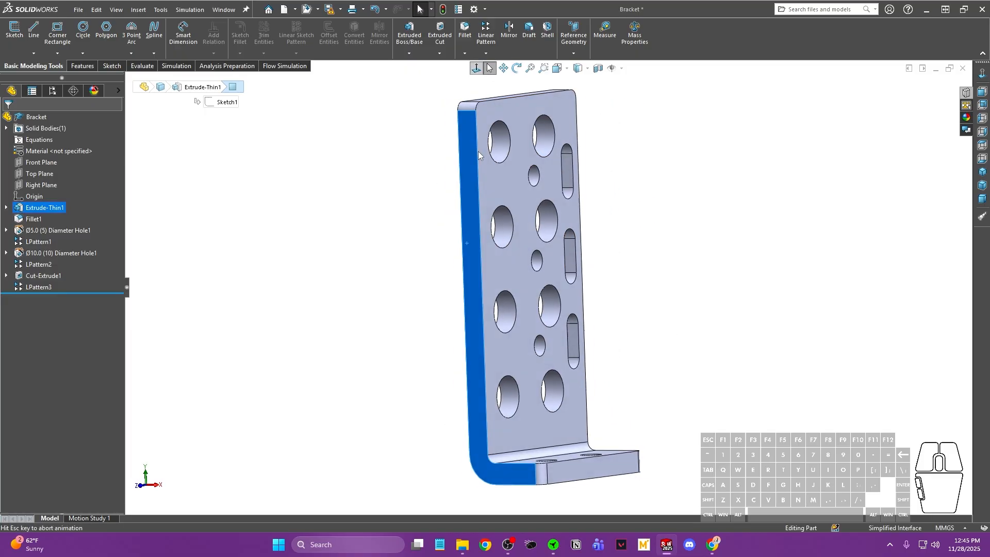
click(645, 271)
key(ctrl+7)
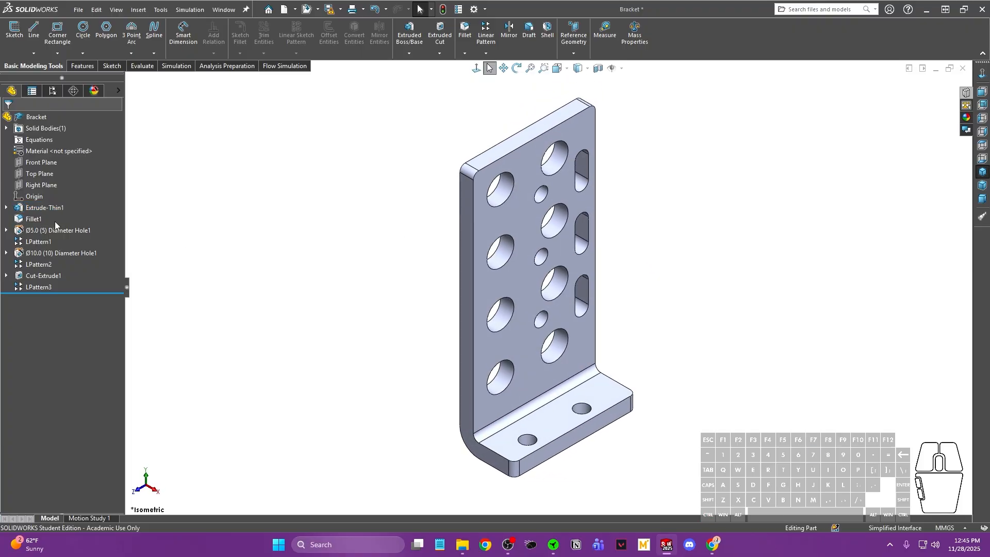
- Open Sketch6 under Cut-Extrude1 for editing, inspect its dimensions in normal view, and exit the sketch without saving changes
click(6, 276)
click(47, 287)
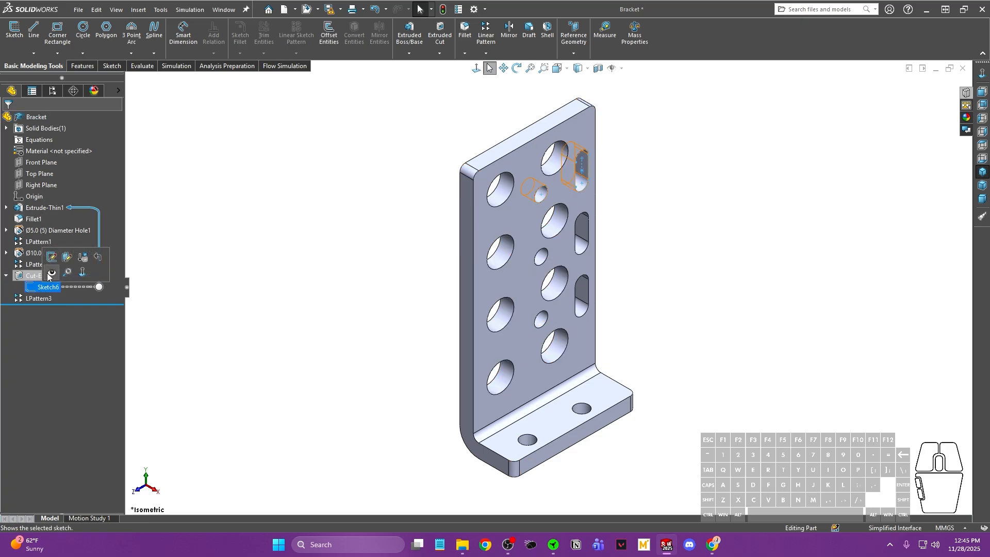
click(52, 256)
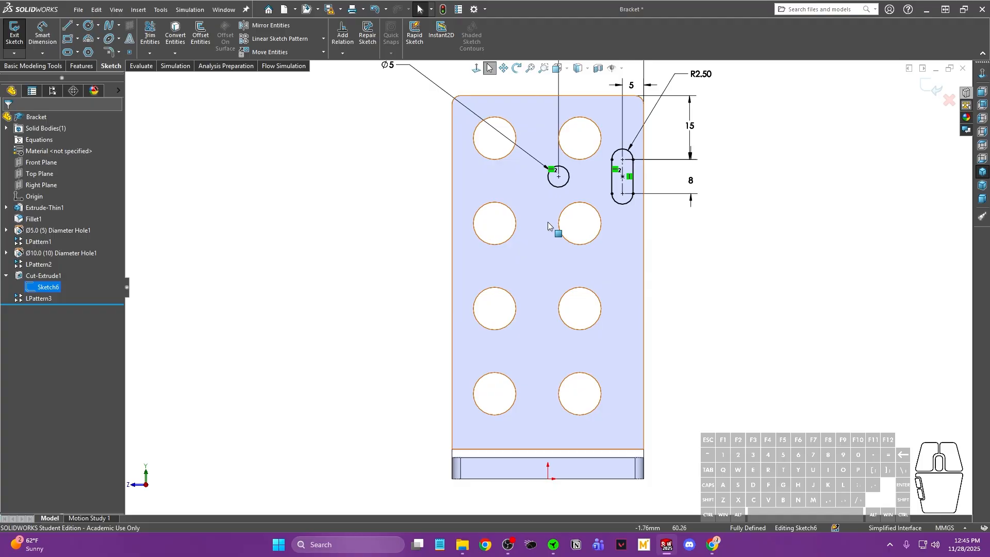
mouse_move(528, 212)
middle_down()
mouse_move(610, 219)
mouse_move(620, 239)
mouse_move(559, 274)
mouse_move(454, 192)
middle_up()
scroll(595, 260, up, 4)
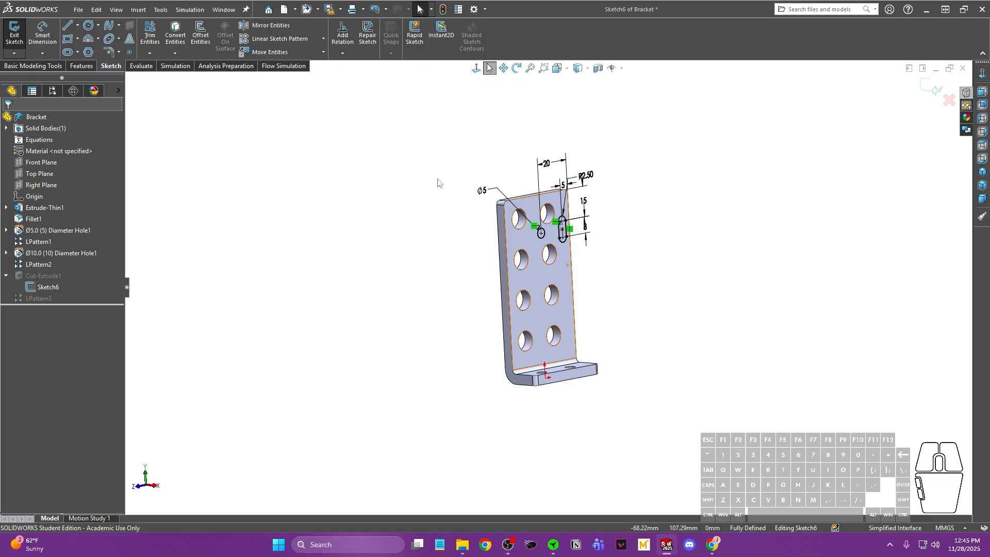
key(ctrl+8)
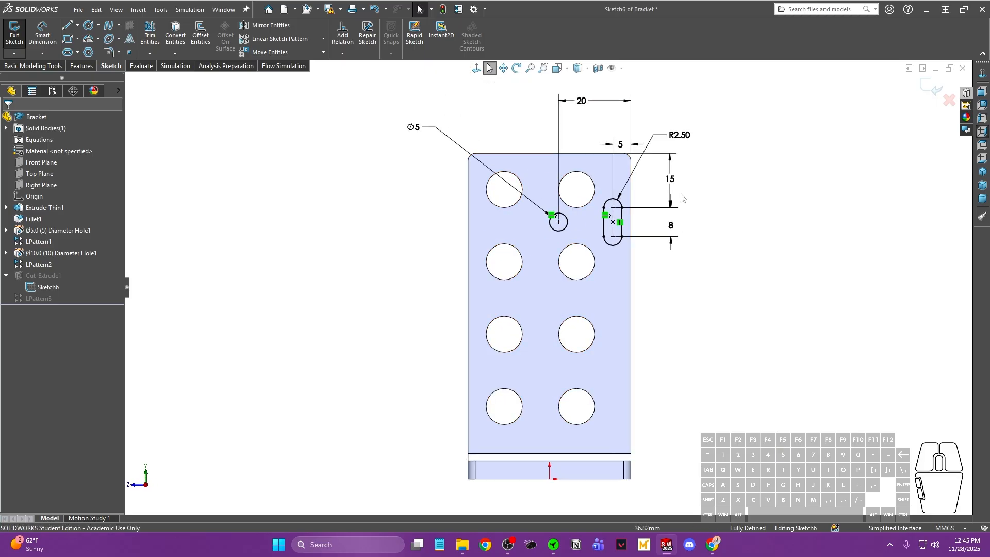
scroll(622, 222, down, 4)
scroll(624, 224, up, 2)
click(949, 101)
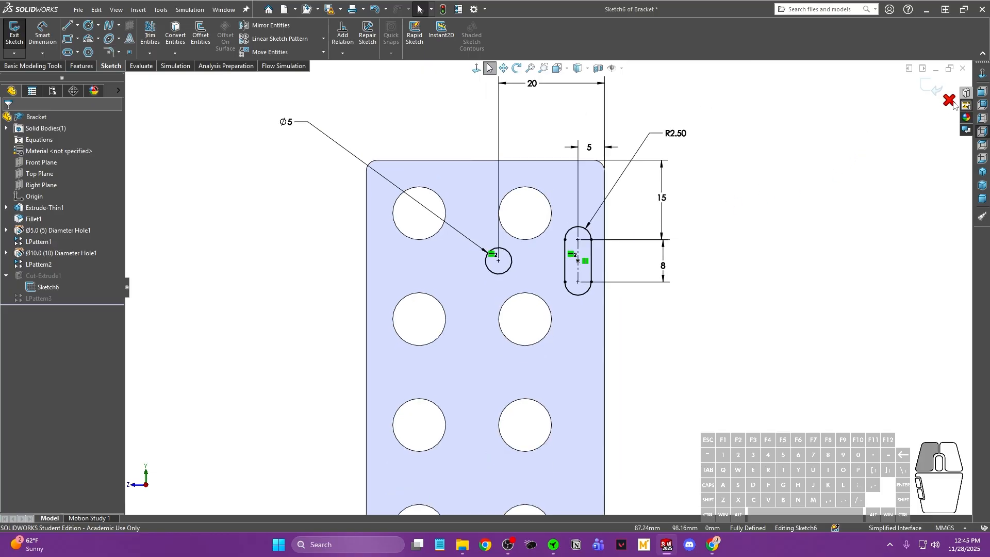
click(527, 277)
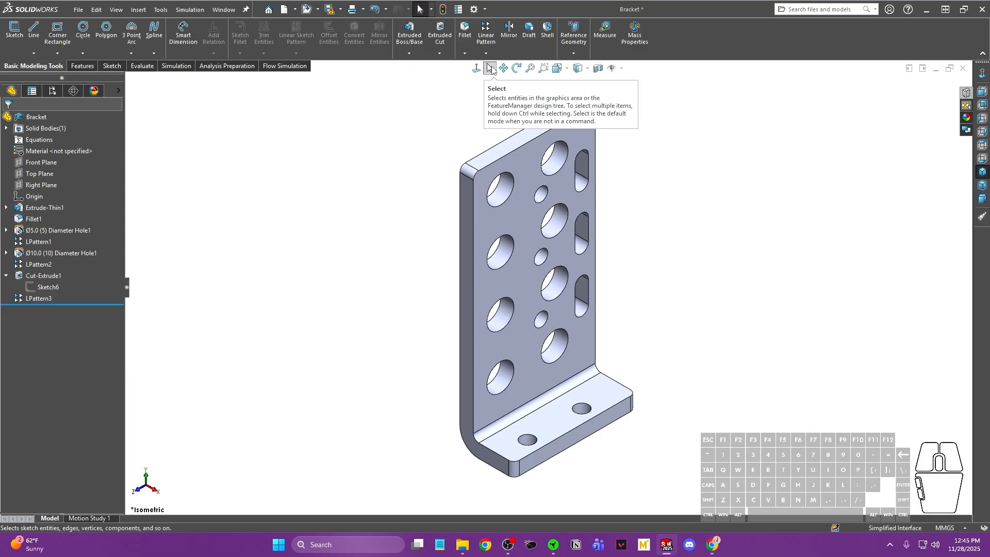
- Try the Pan tool on the bracket, and zoom the model out and back in
click(503, 68)
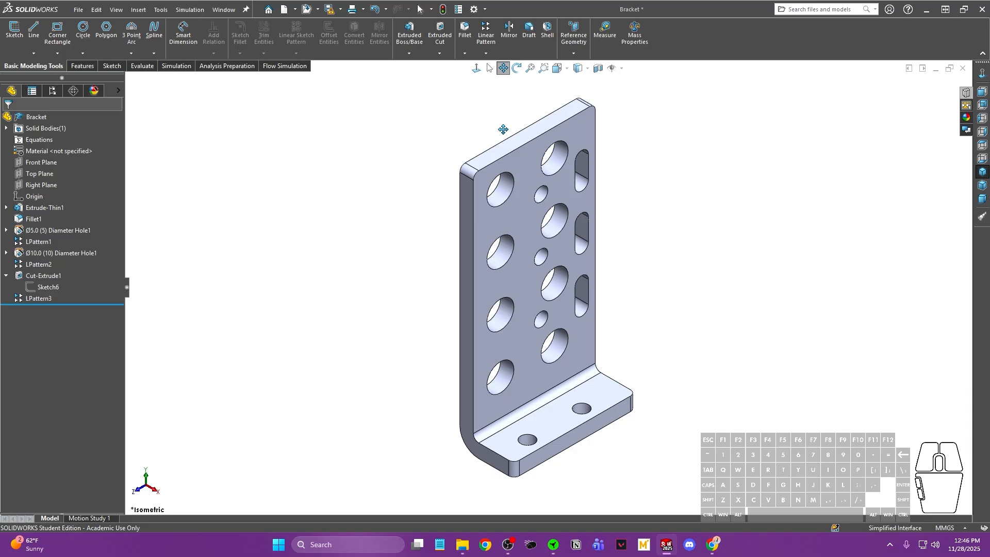
drag(524, 209, 462, 206)
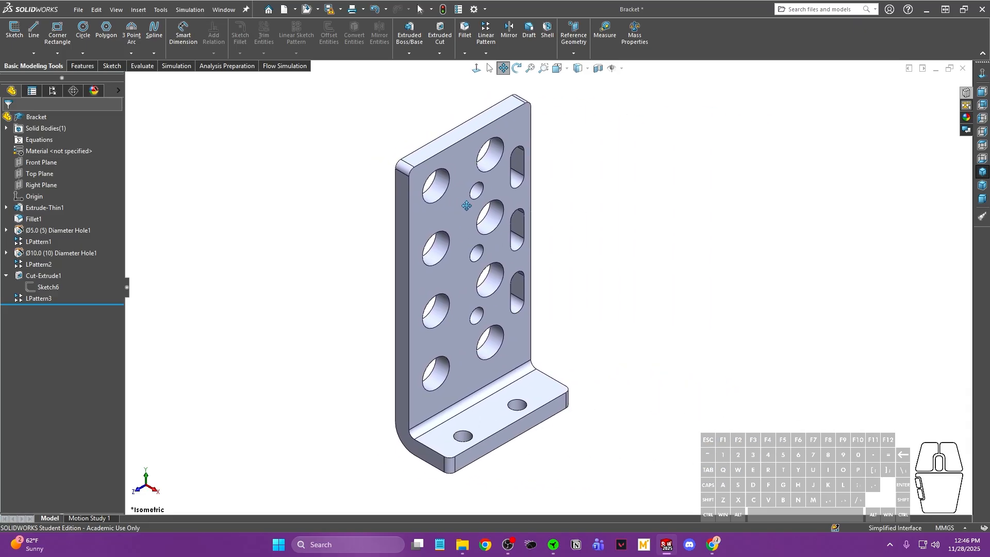
scroll(505, 208, up, 5)
scroll(506, 208, down, 5)
middle_drag(531, 348, 518, 222)
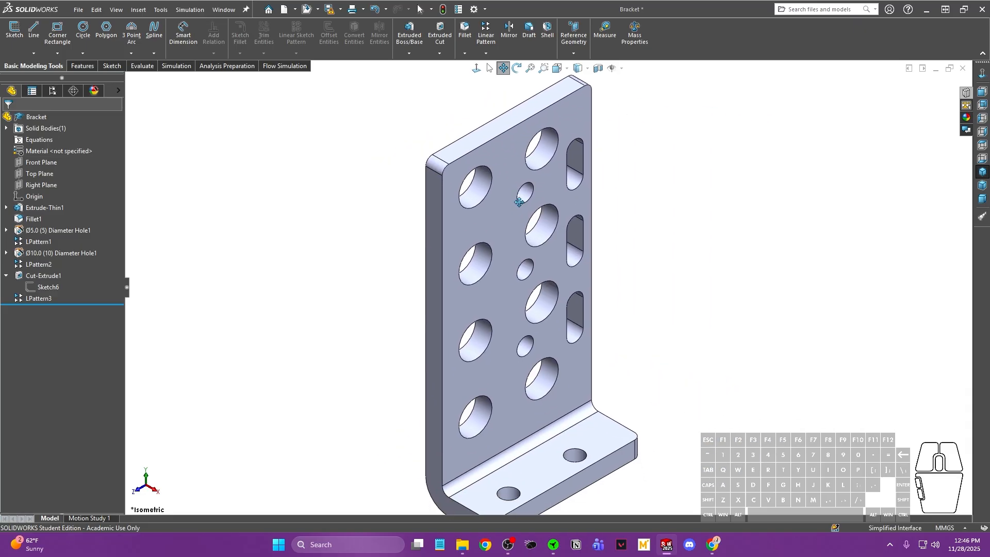
- Try the Rotate View tool on the bracket, inspect a large hole up close, and fit the whole part in view
click(517, 68)
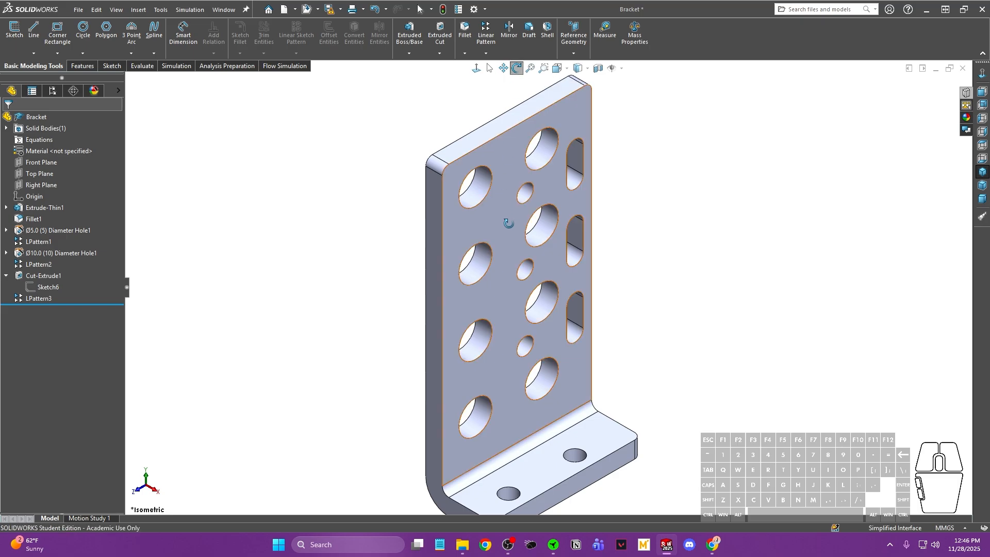
drag(509, 220, 528, 217)
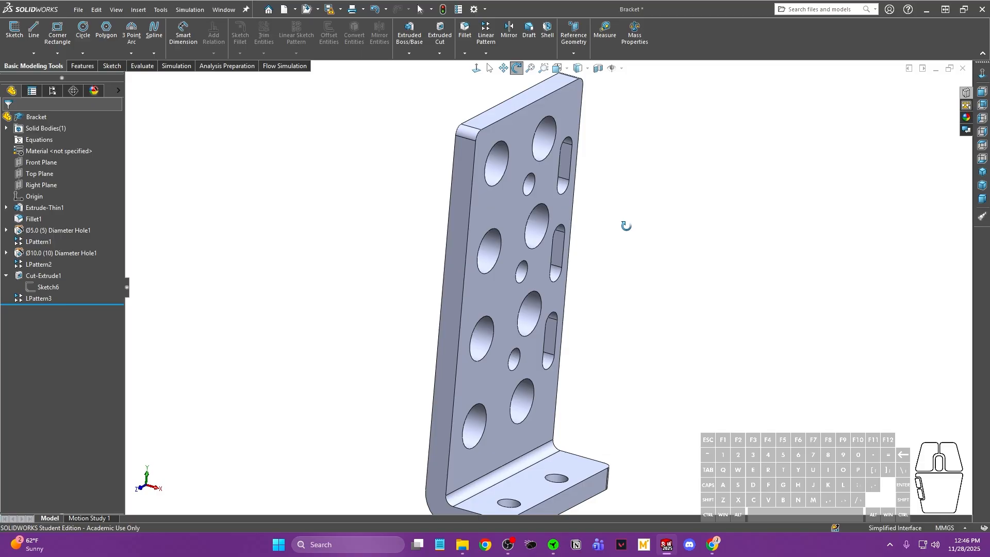
drag(625, 226, 539, 91)
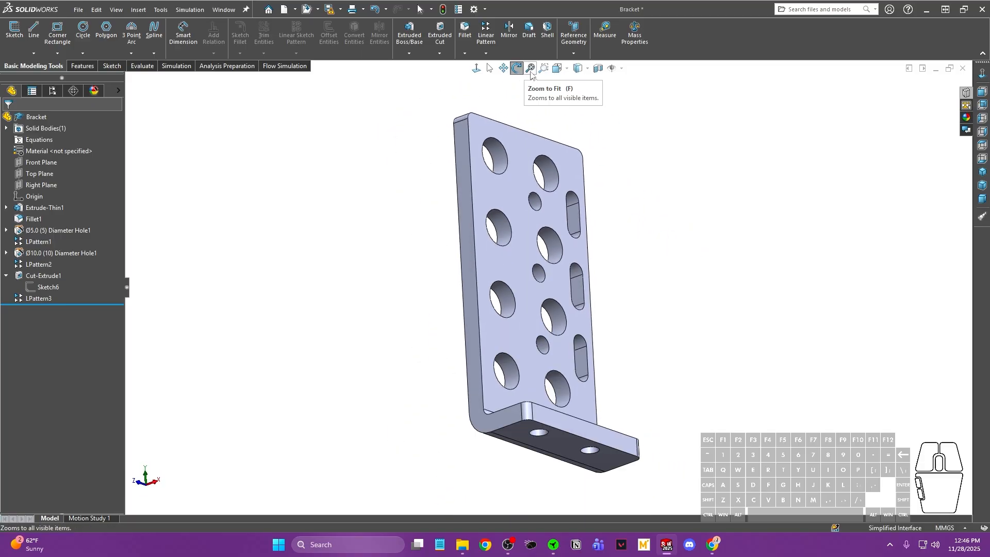
scroll(614, 274, down, 10)
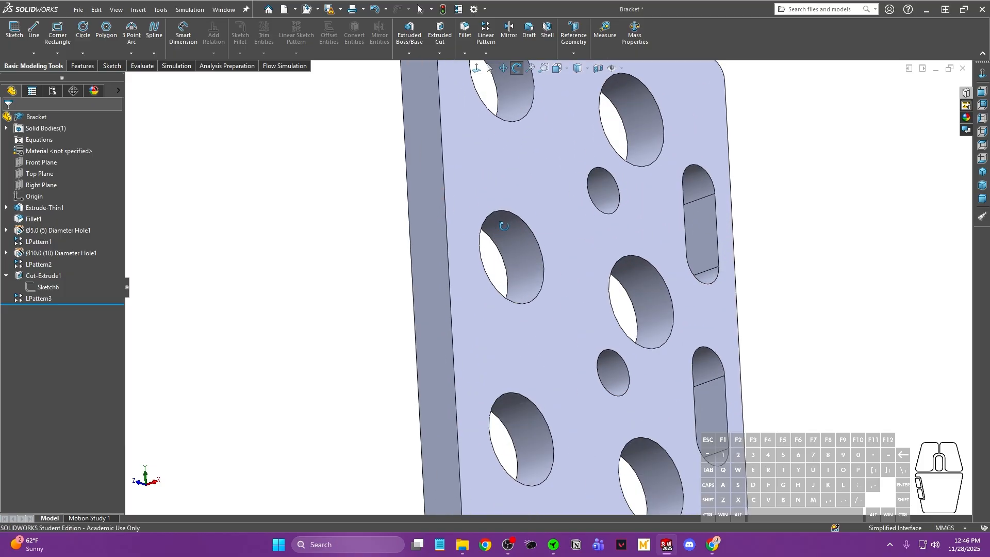
drag(614, 274, 537, 212)
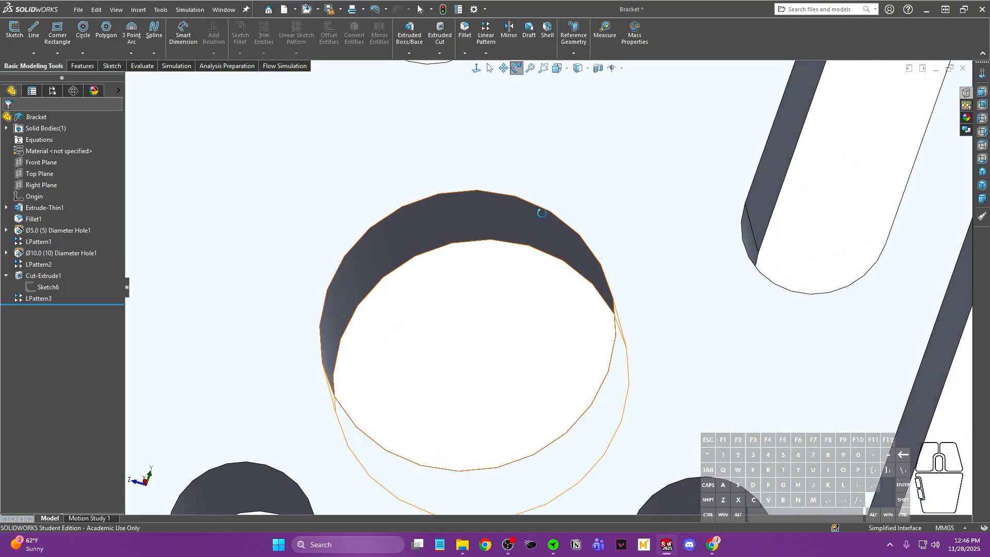
click(531, 71)
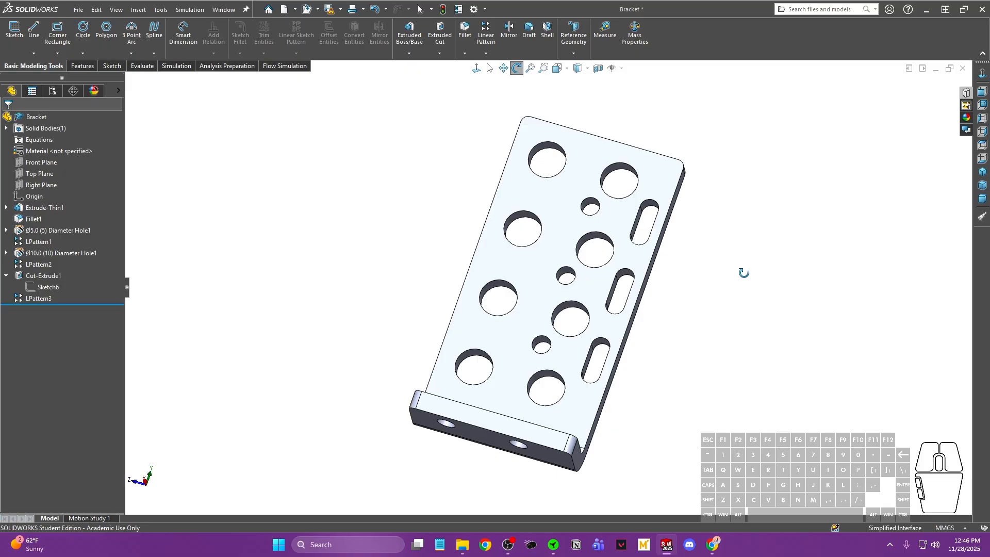
- Magnify parts of the bracket with Zoom to Area, and restore the fitted isometric view
click(544, 70)
drag(490, 102, 602, 184)
drag(539, 275, 714, 399)
drag(506, 199, 566, 236)
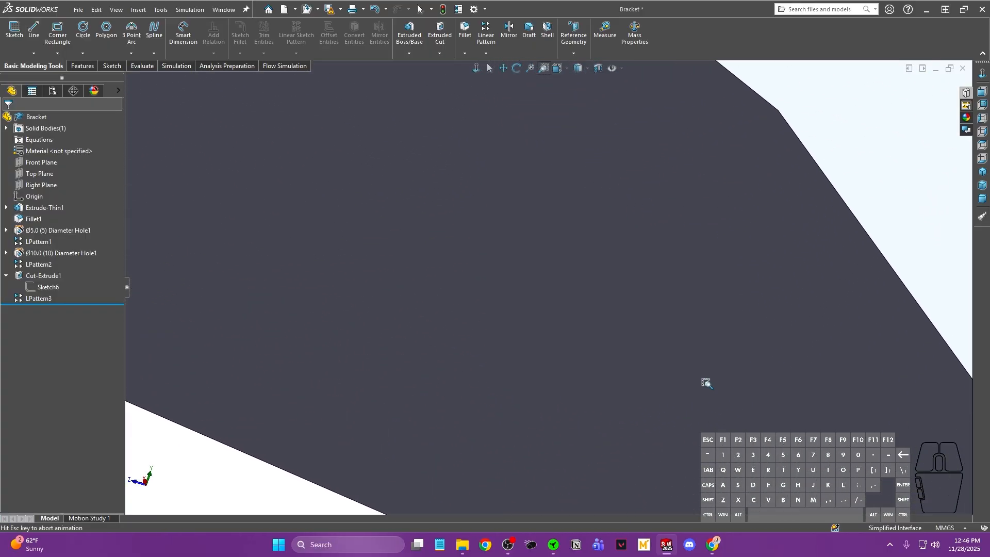
click(531, 68)
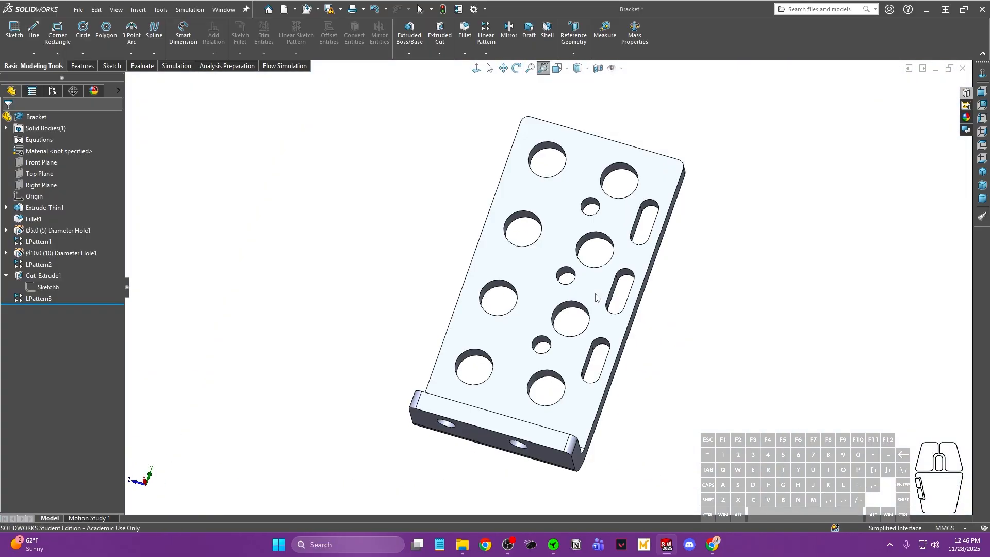
key(ctrl+7)
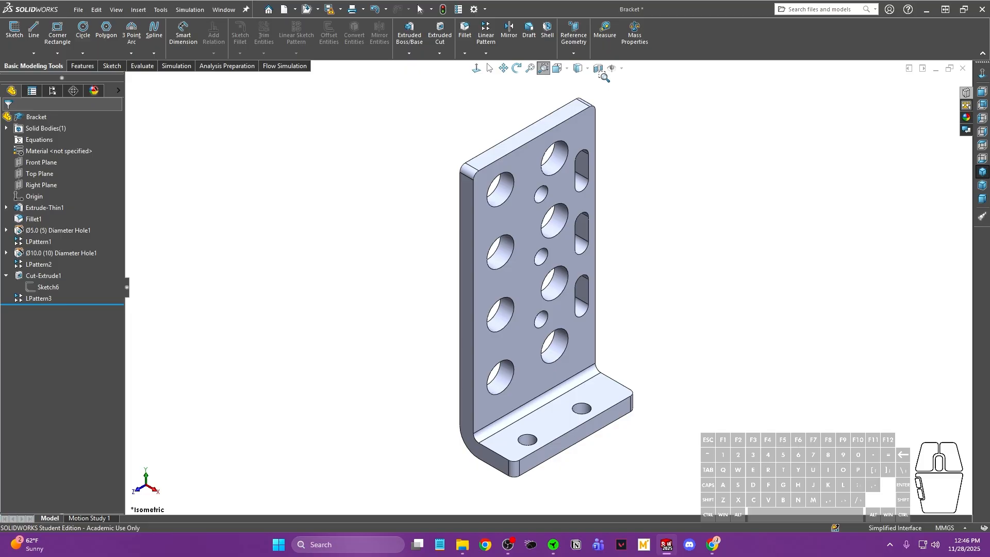
- Preview orientations in the View Selector cube, show the bracket's bottom view, and return to the isometric view
click(567, 71)
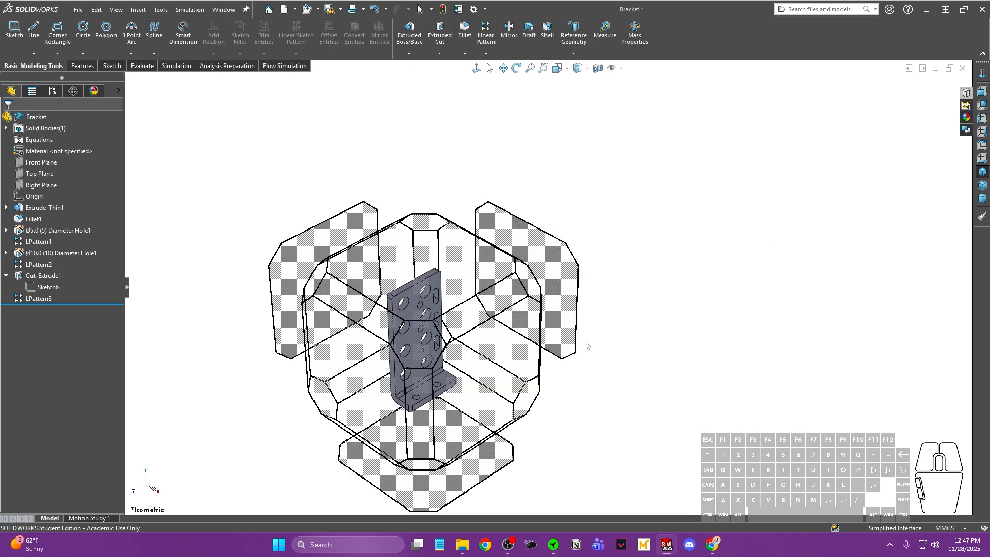
ctrl+middle_drag(593, 340, 542, 261)
mouse_move(547, 257)
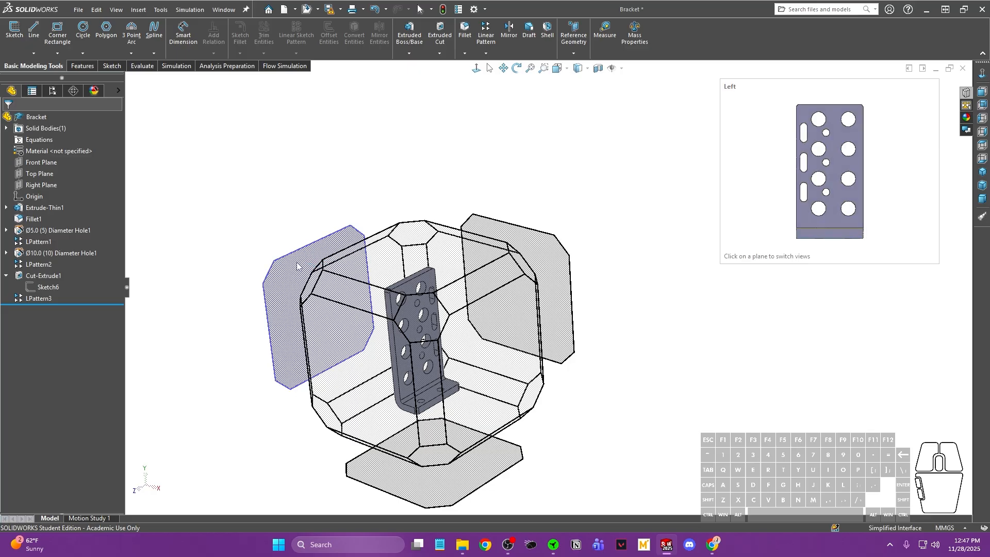
click(459, 496)
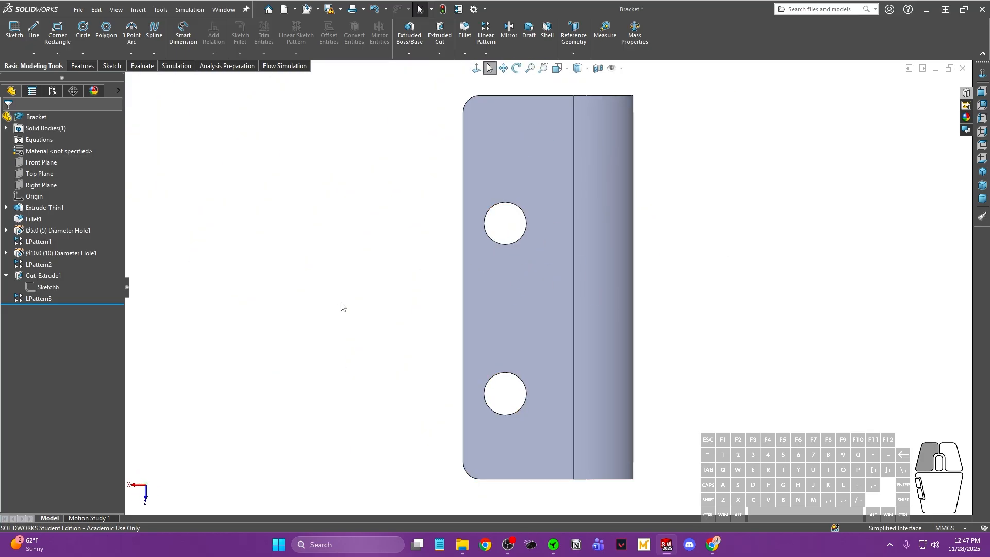
middle_drag(342, 304, 424, 184)
key(ctrl+7)
- Use the View Selector cube to show the bracket's front view and its angled view between front and right
click(558, 68)
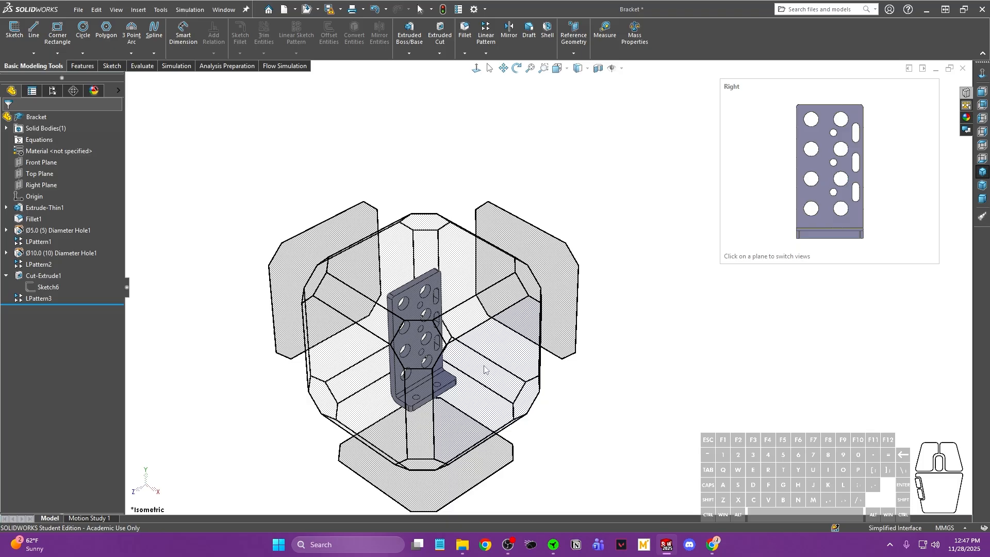
click(377, 368)
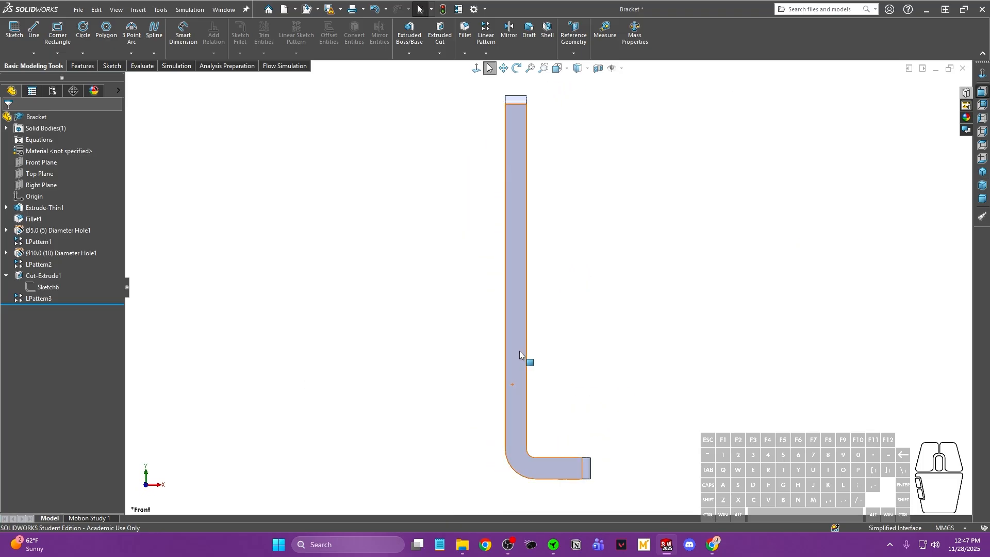
key(ctrl+7)
key(space)
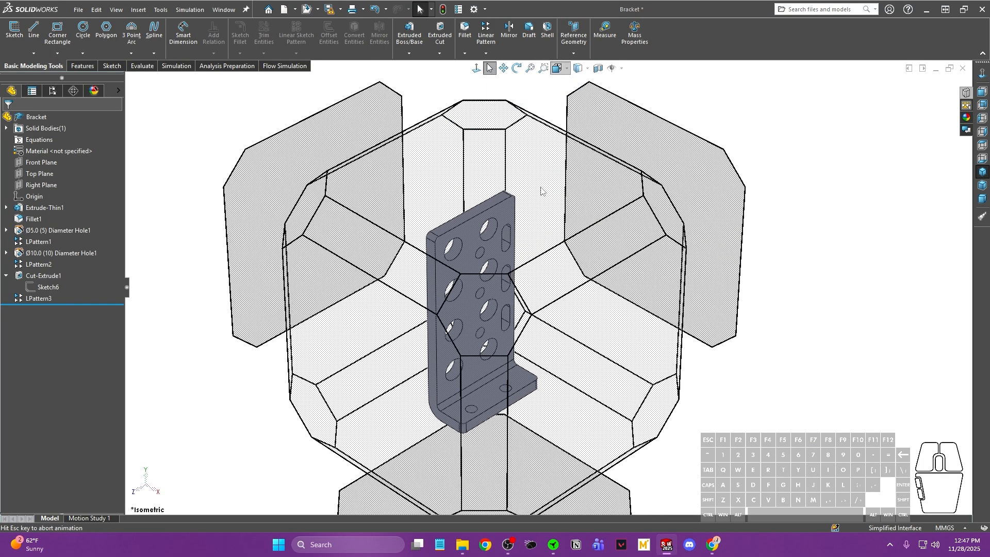
click(417, 428)
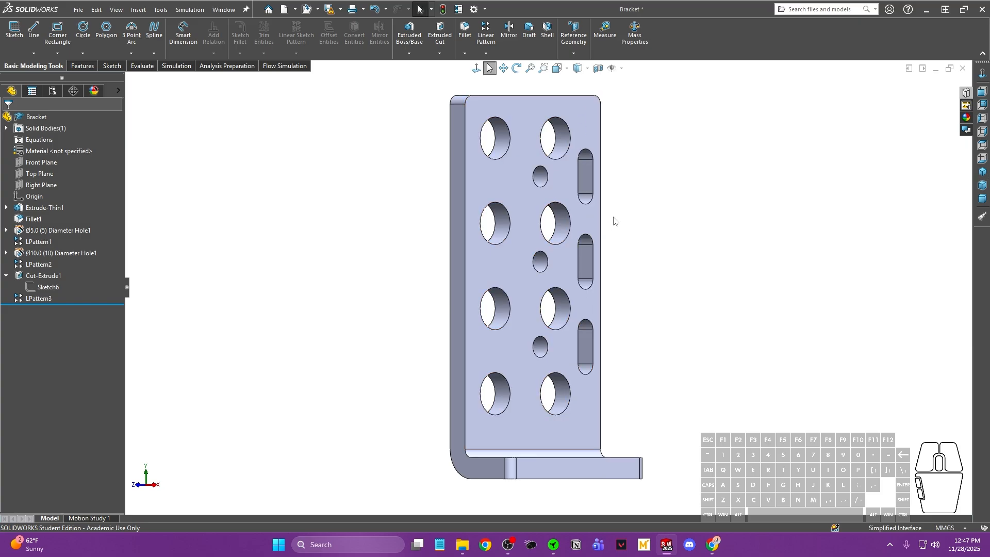
- Review the Orientation options including the Isometric, Dimetric and Trimetric views, choose Isometric, and display the View Selector again
key(space)
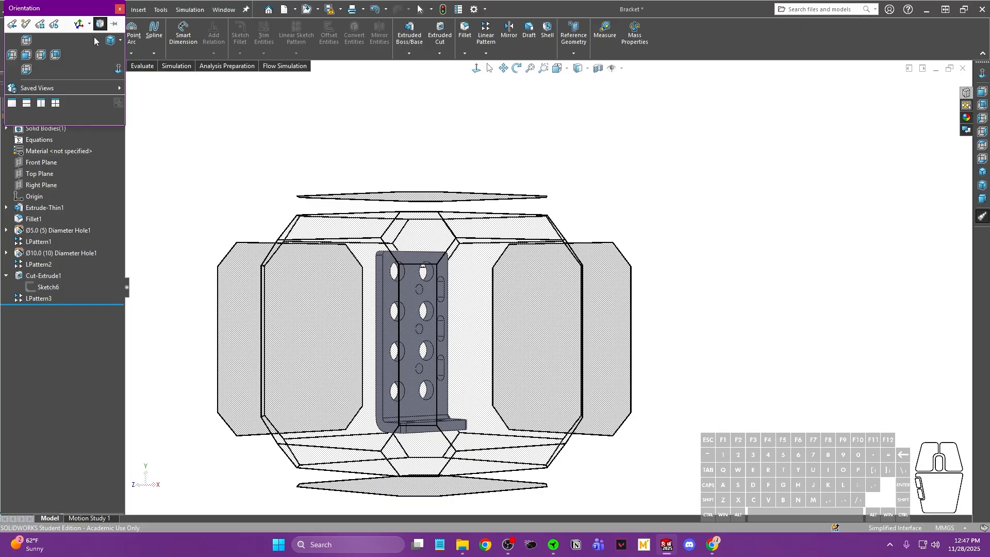
mouse_move(72, 88)
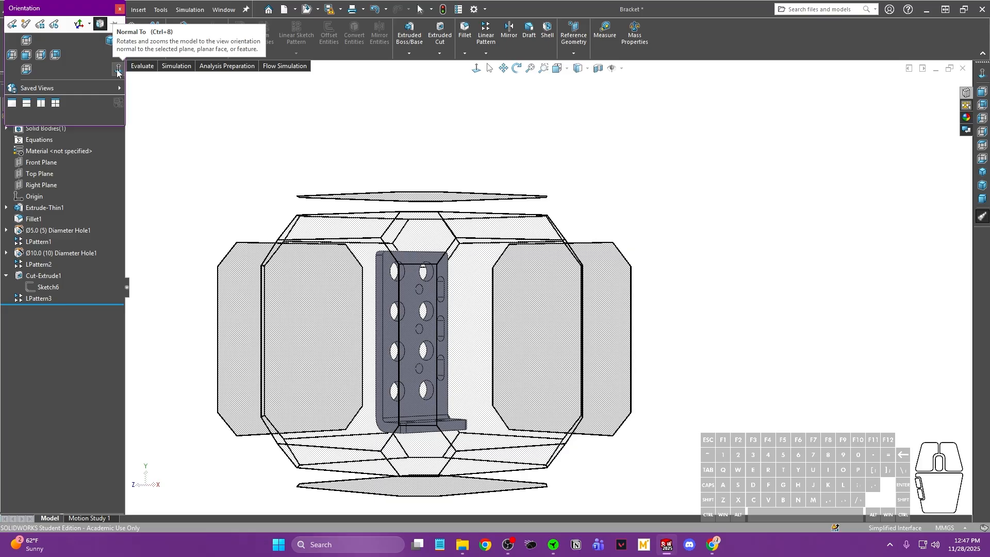
click(121, 41)
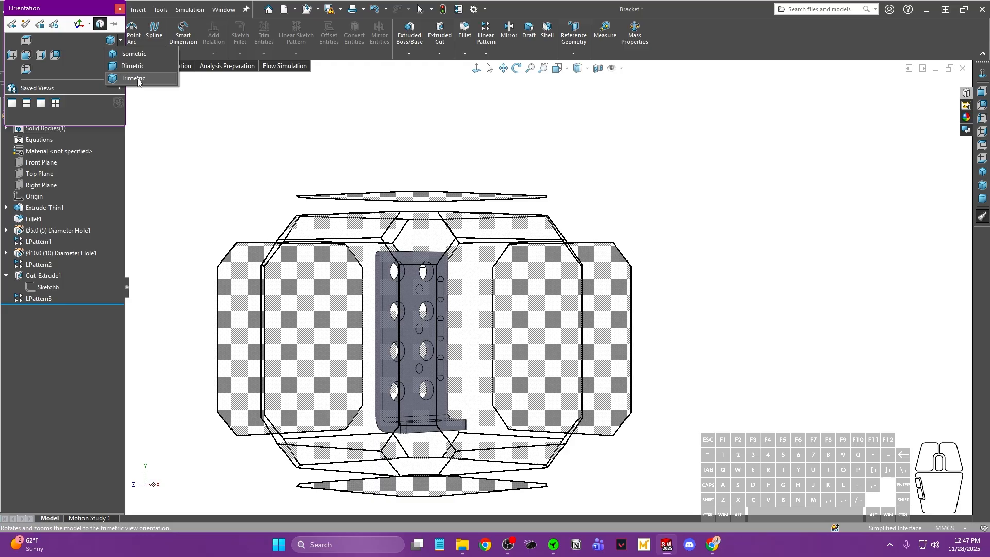
click(137, 55)
click(567, 69)
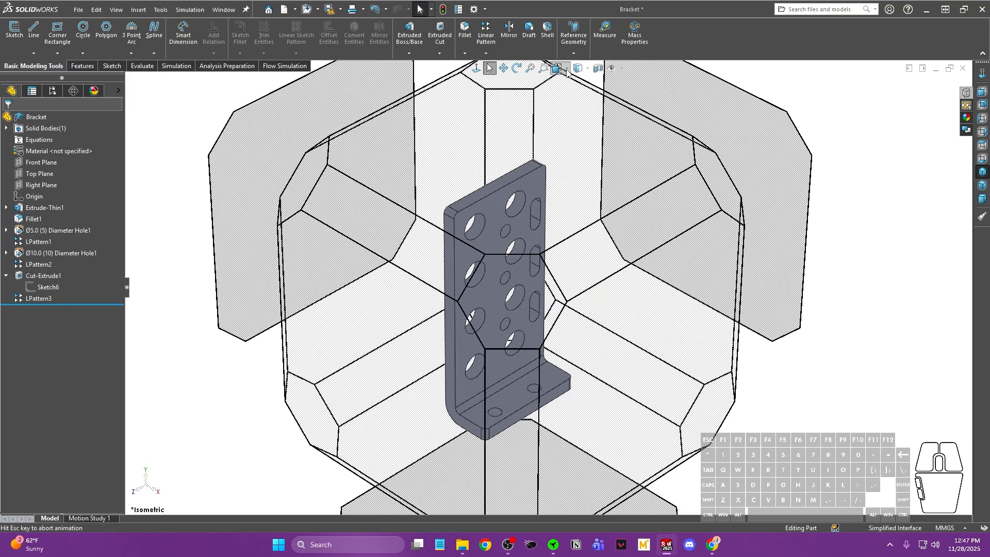
click(567, 69)
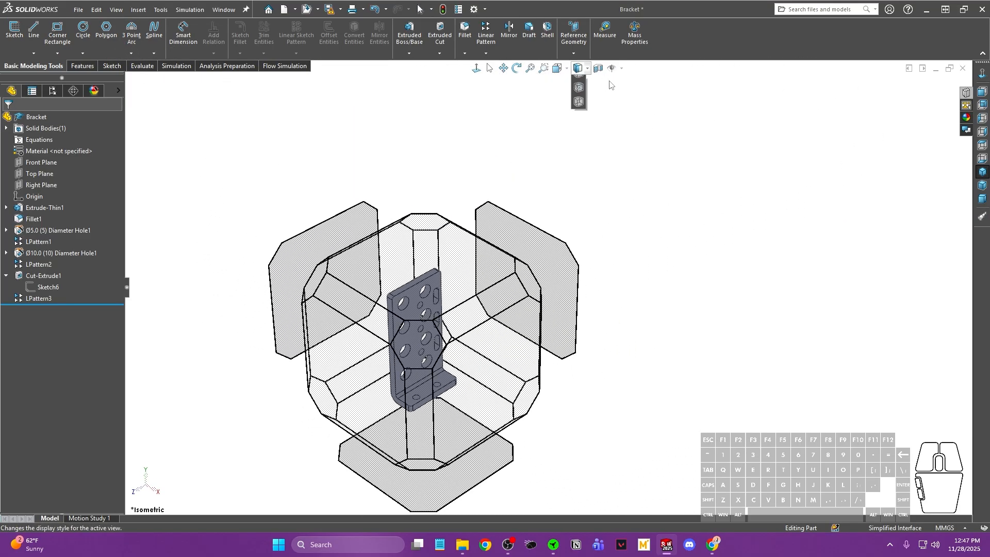
- Review the expanded Orientation dialog's saved views and its Y-up and Z-up view options, and close the dialog
click(568, 69)
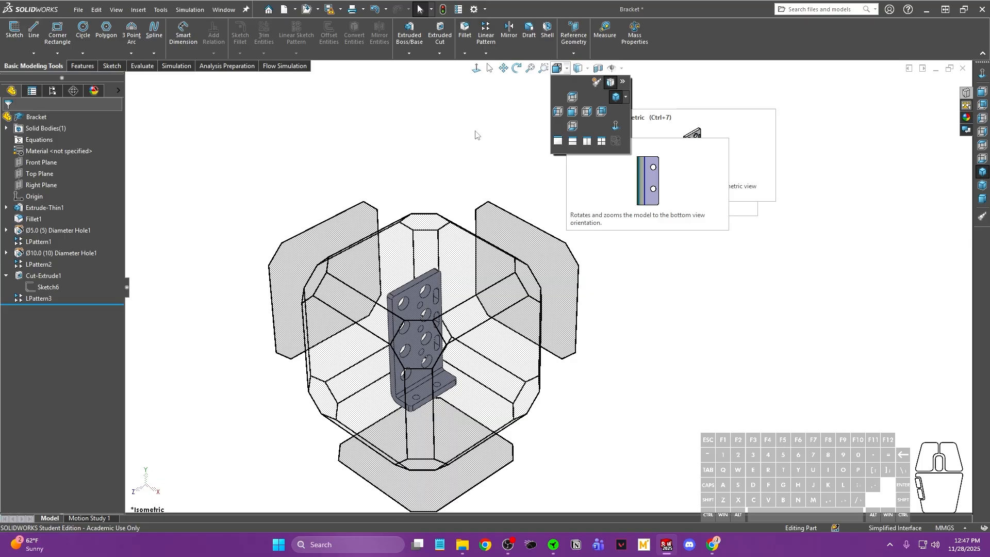
click(623, 83)
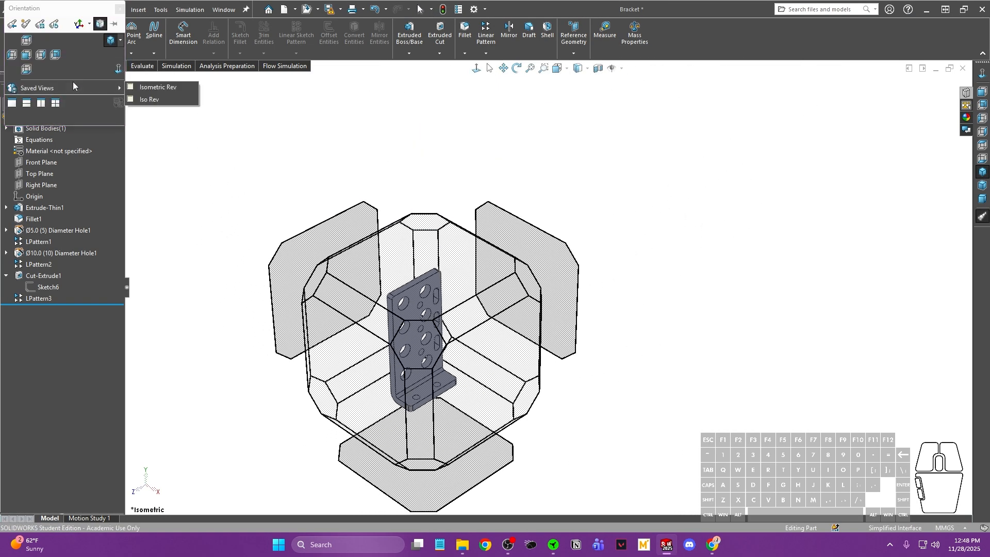
click(91, 25)
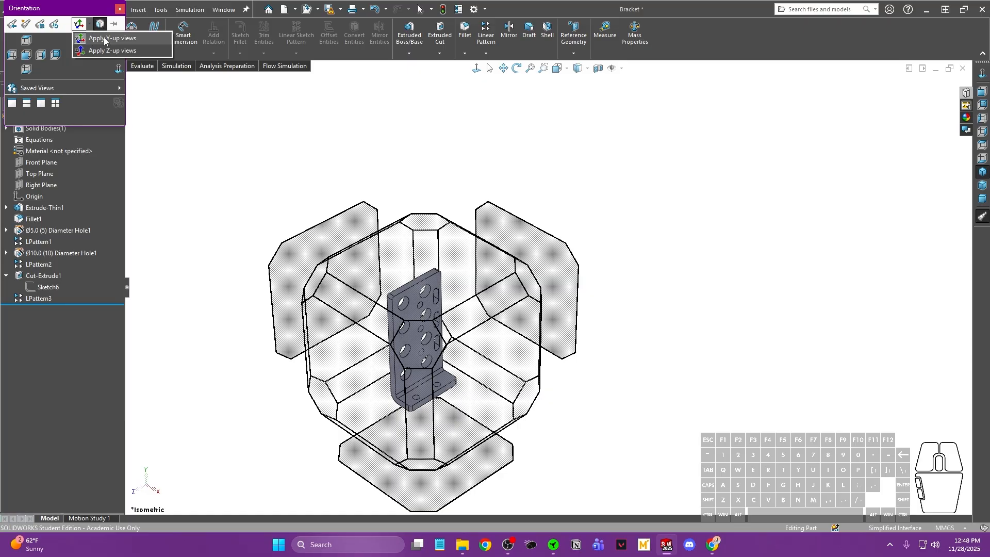
click(119, 9)
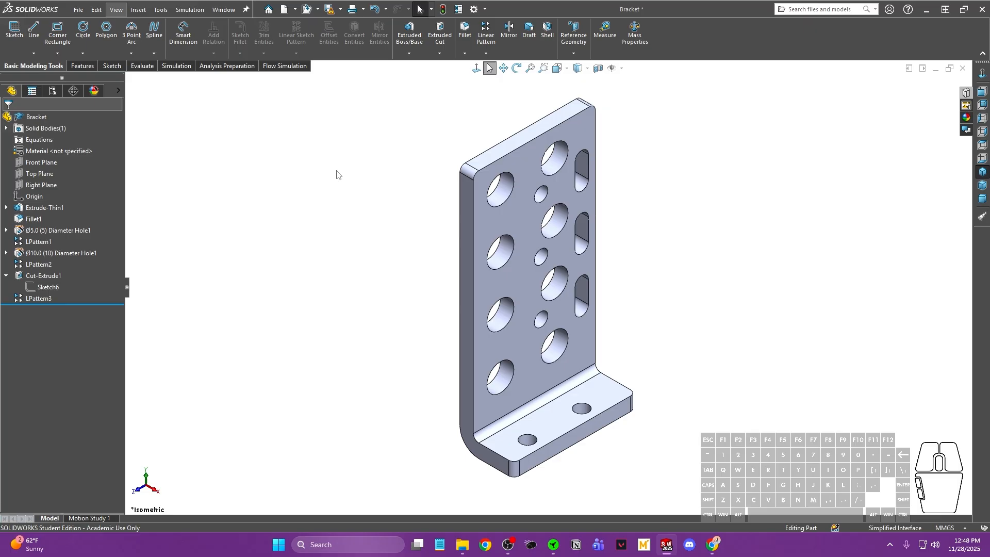
- Display the bracket in the Shaded style without edges and inspect its upper holes up close
click(588, 70)
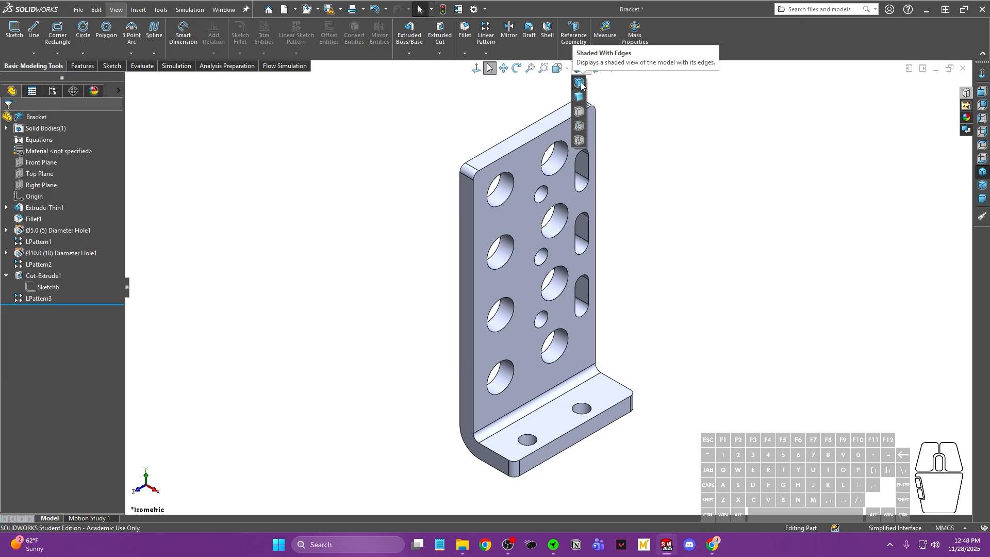
click(579, 97)
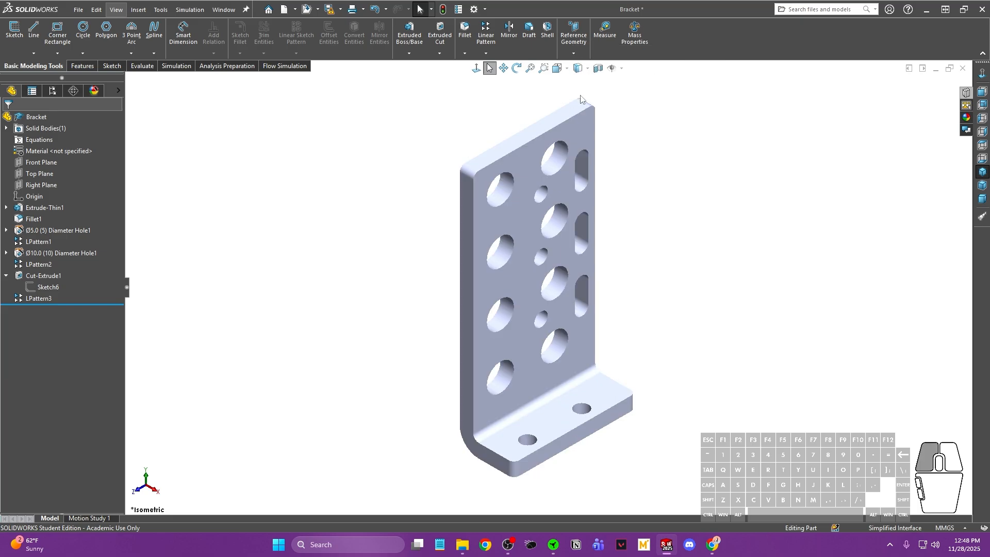
scroll(511, 210, down, 4)
scroll(557, 205, up, 3)
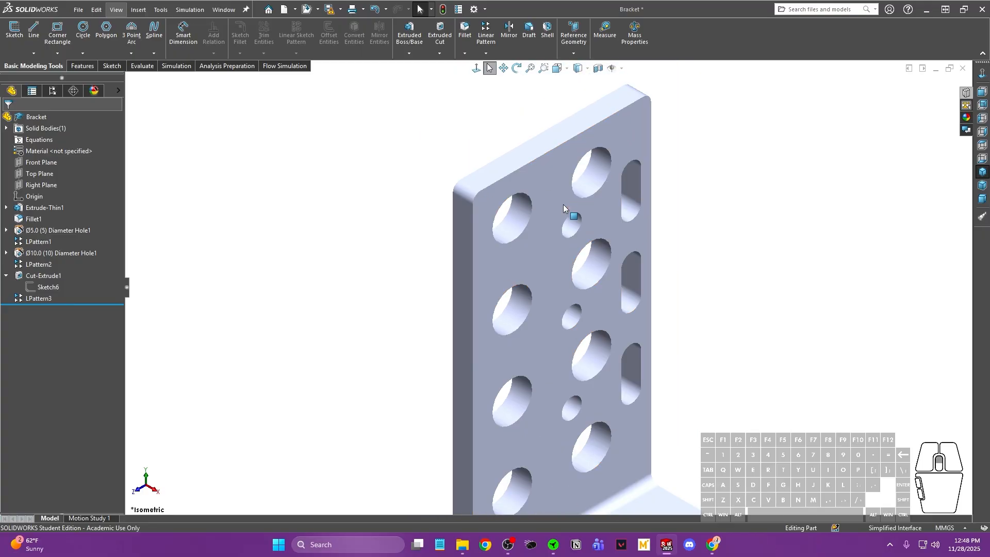
- Switch the bracket's display style to Hidden Lines Removed and inspect it from a slightly rotated angle
click(586, 69)
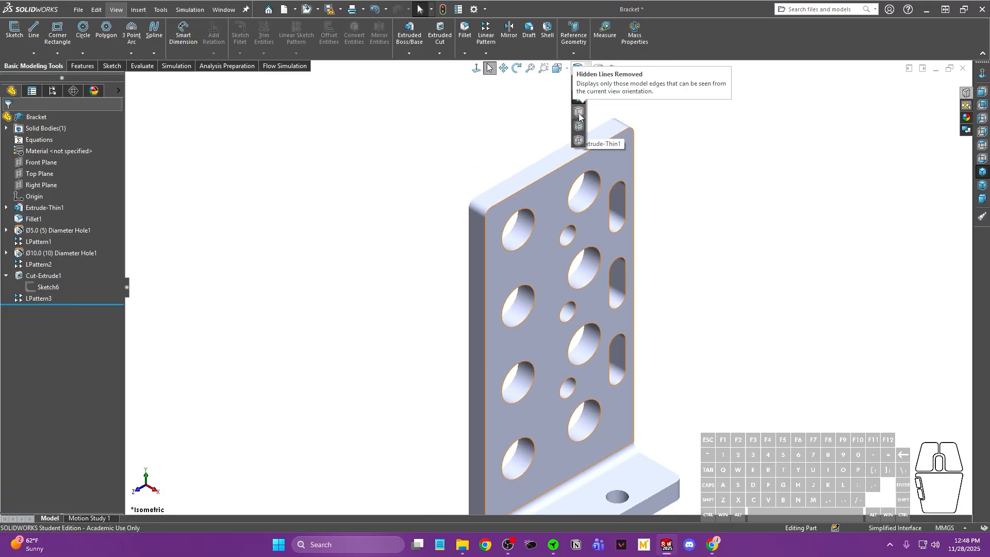
click(579, 112)
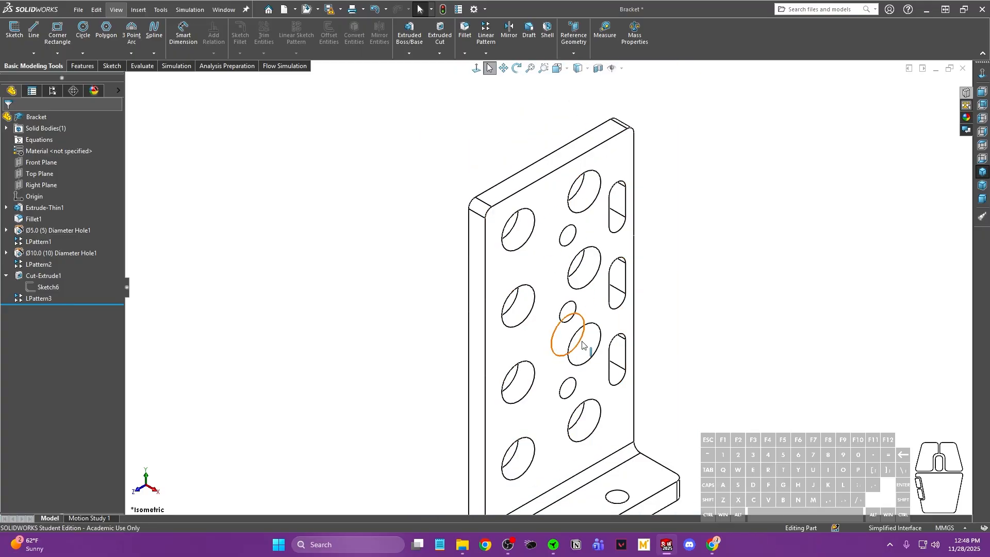
middle_drag(659, 362, 659, 317)
middle_drag(636, 280, 629, 210)
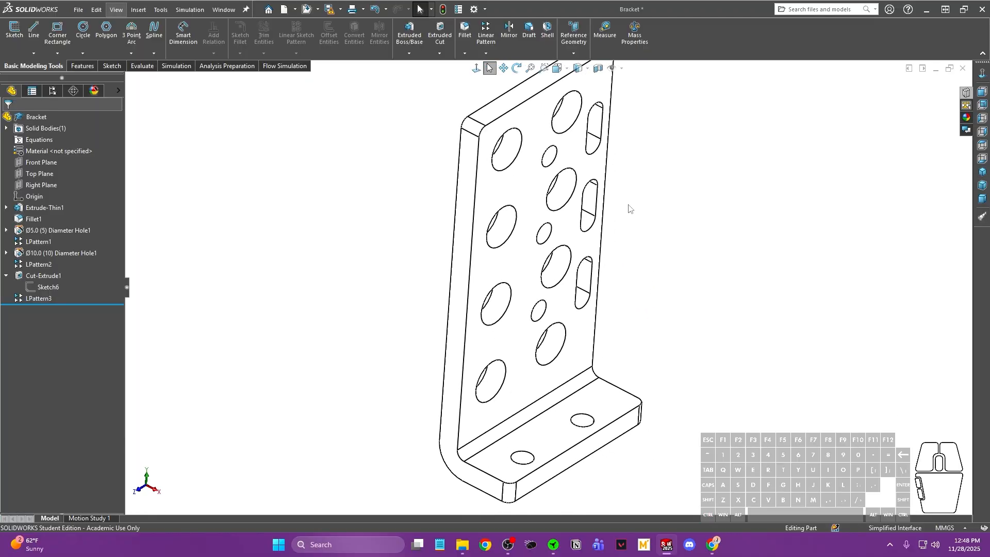
- Switch the bracket's display style to Hidden Lines Visible and examine the dashed hidden edges of the holes up close
click(578, 69)
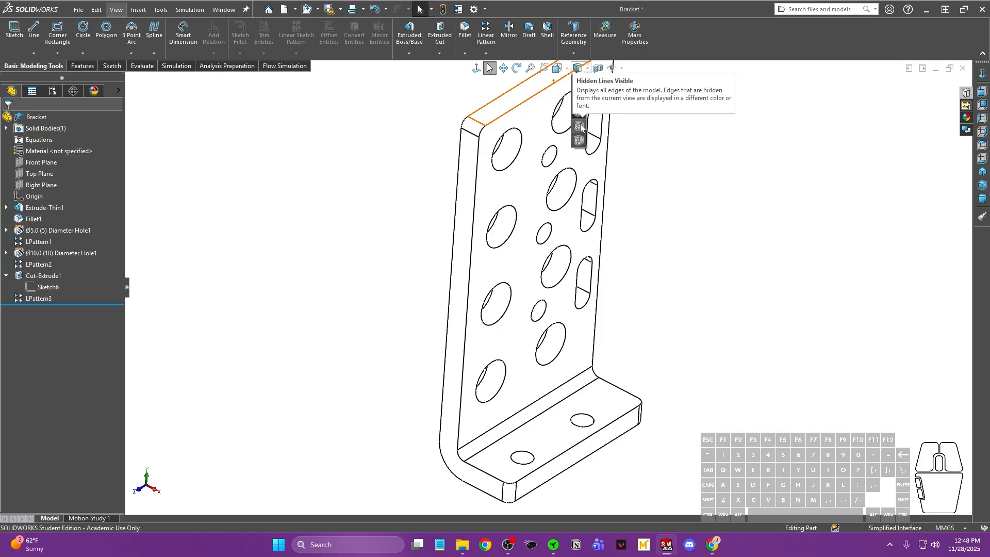
click(580, 126)
scroll(482, 277, down, 5)
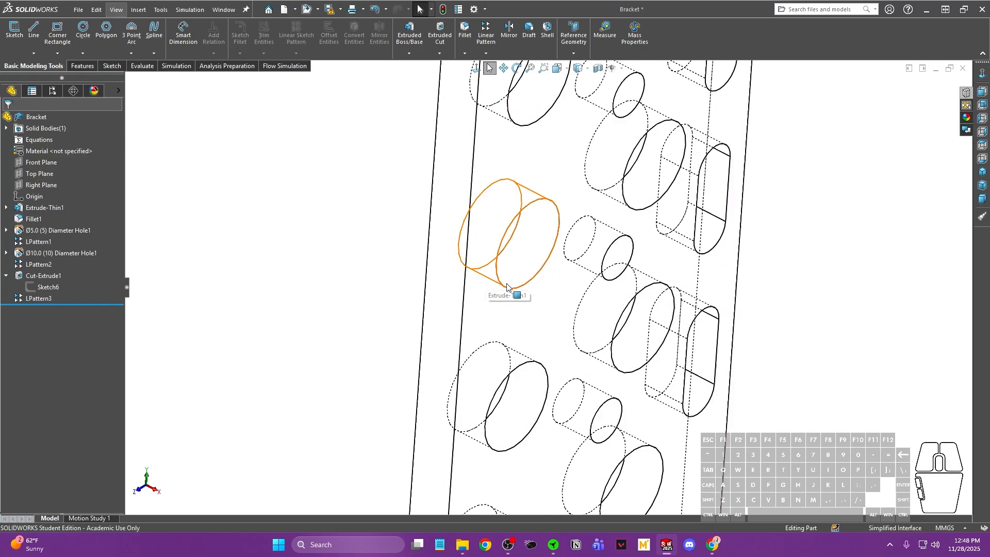
scroll(488, 276, down, 4)
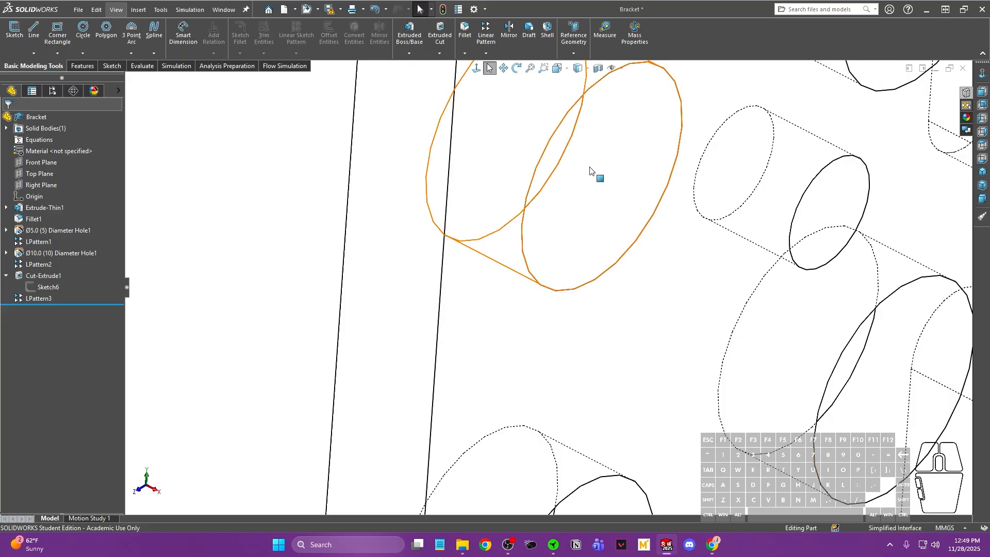
scroll(630, 250, up, 5)
scroll(729, 252, up, 5)
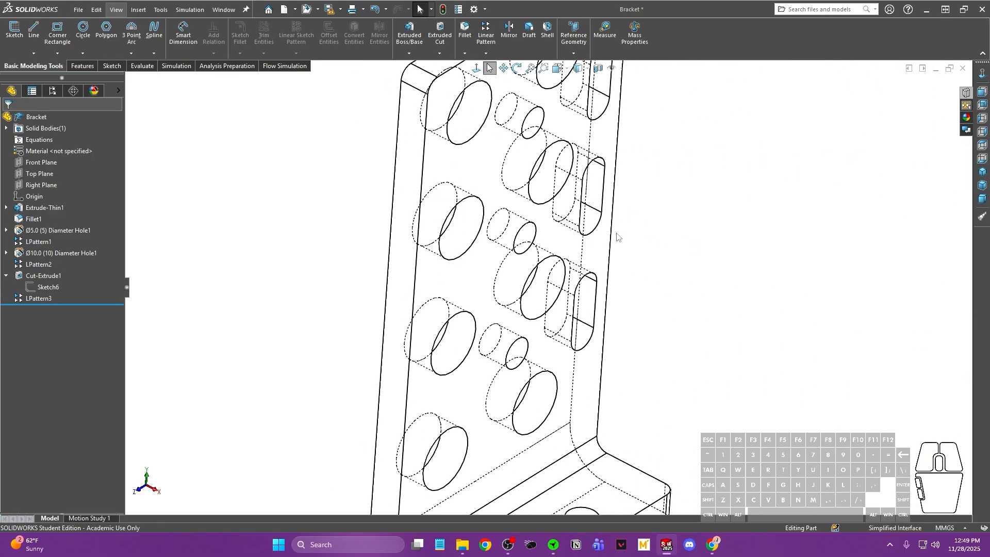
- Examine the bracket's holes in the Wireframe display style, and restore the Shaded With Edges style
click(587, 71)
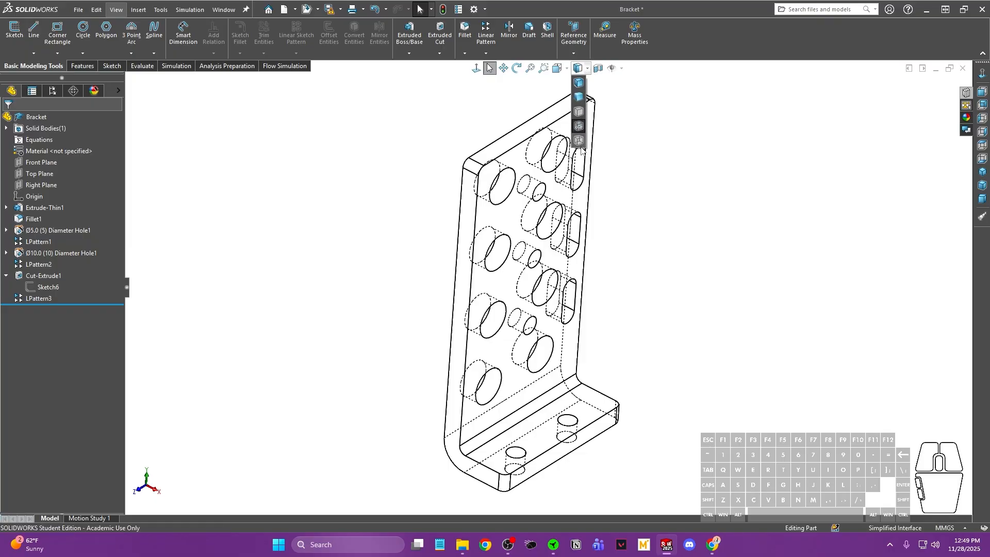
click(579, 141)
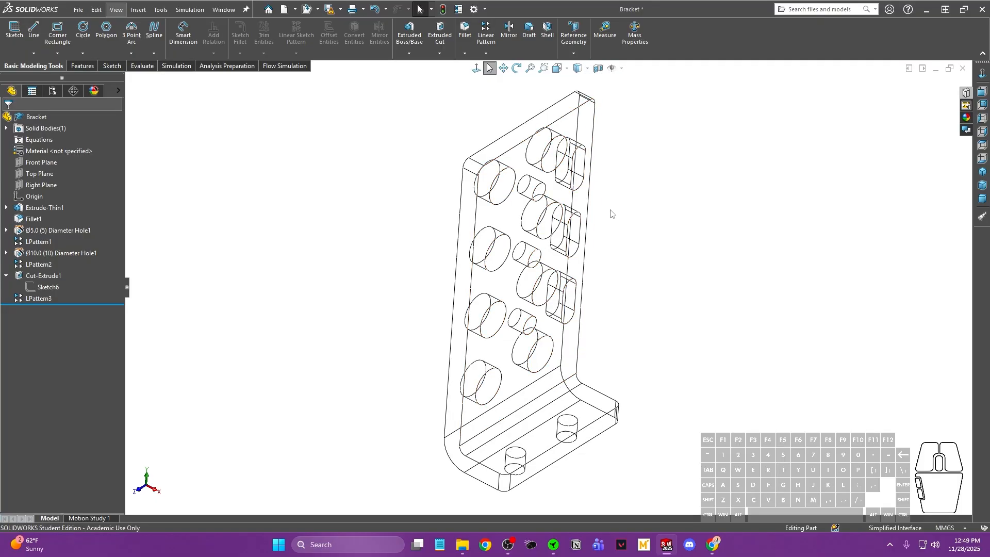
scroll(494, 276, down, 5)
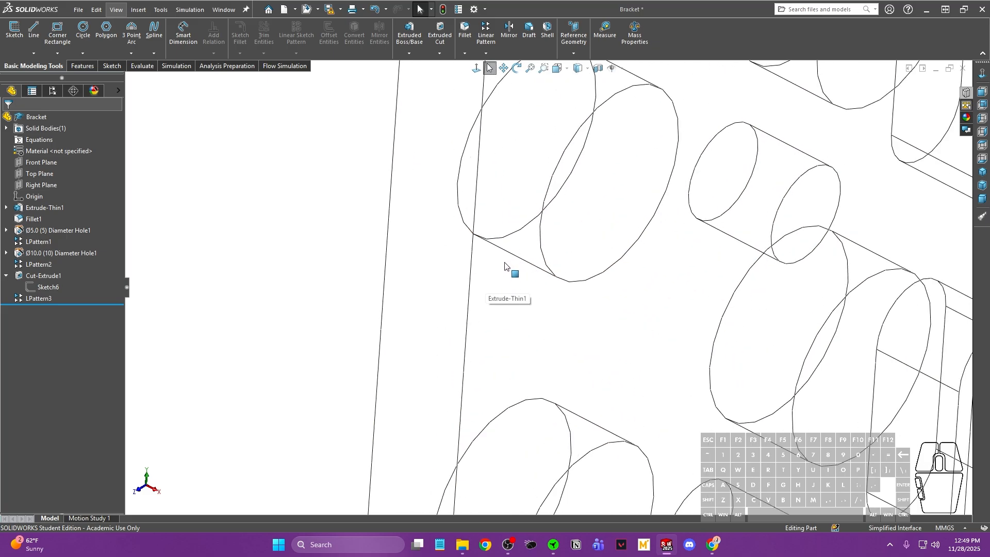
scroll(520, 243, up, 5)
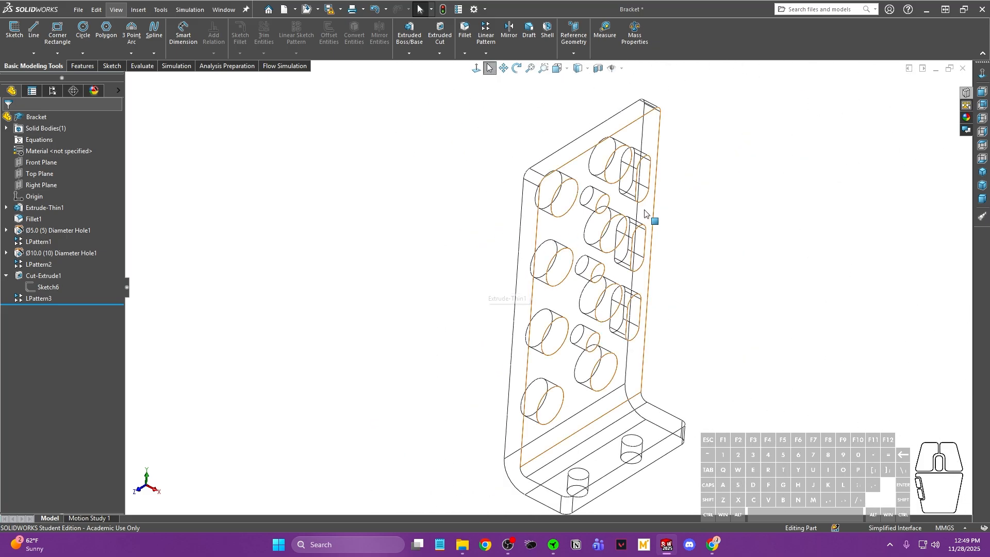
click(587, 70)
click(580, 87)
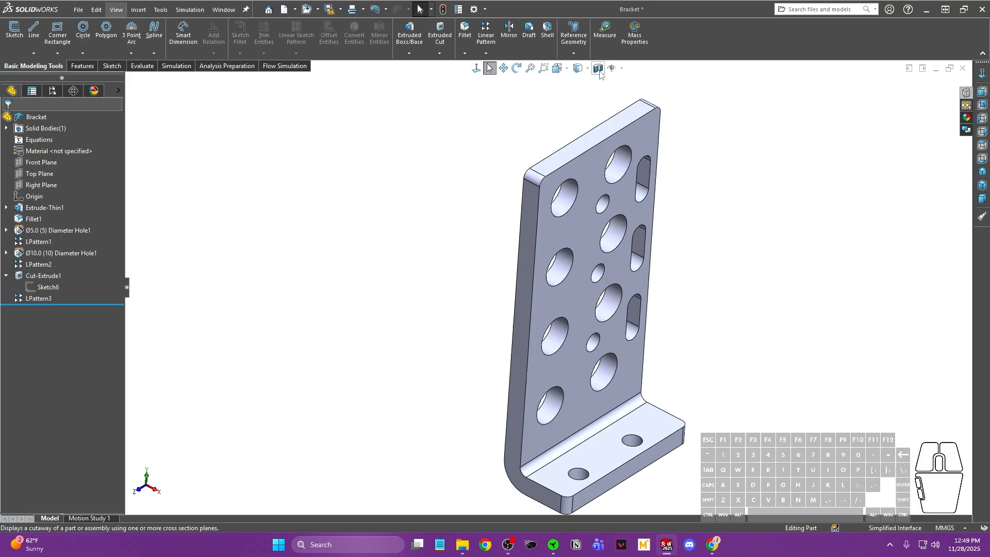
- Preview section views of the bracket offset 2 mm from the Front Plane, 52 mm from the Top Plane and 24 mm from the Right Plane
click(599, 69)
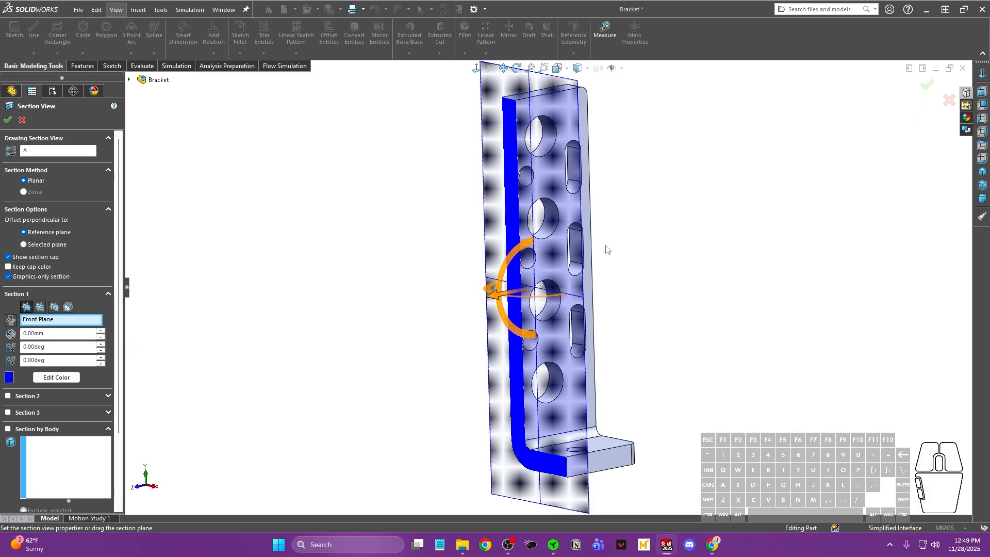
mouse_move(489, 297)
mouse_down()
mouse_move(443, 312)
mouse_move(522, 290)
mouse_move(489, 309)
mouse_up()
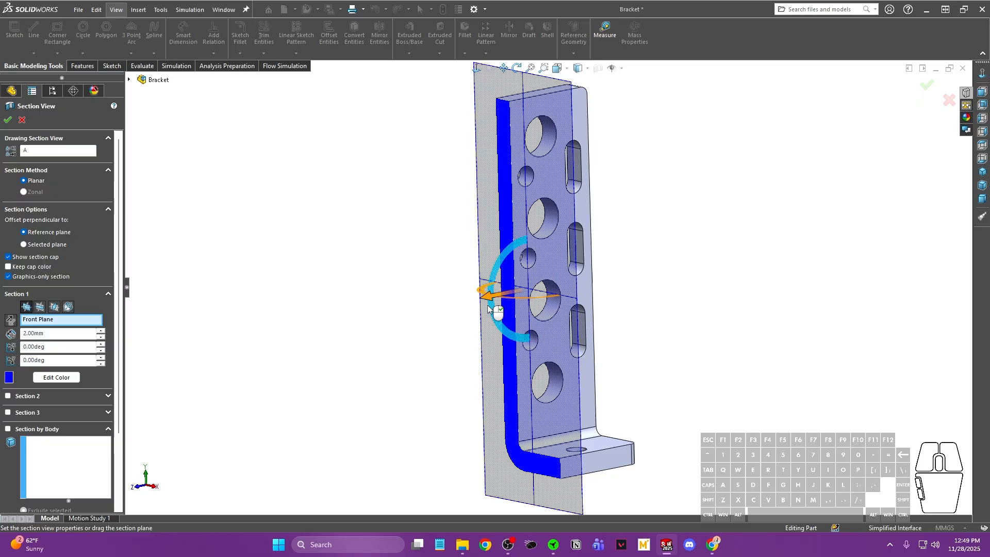
click(40, 307)
drag(535, 408, 555, 212)
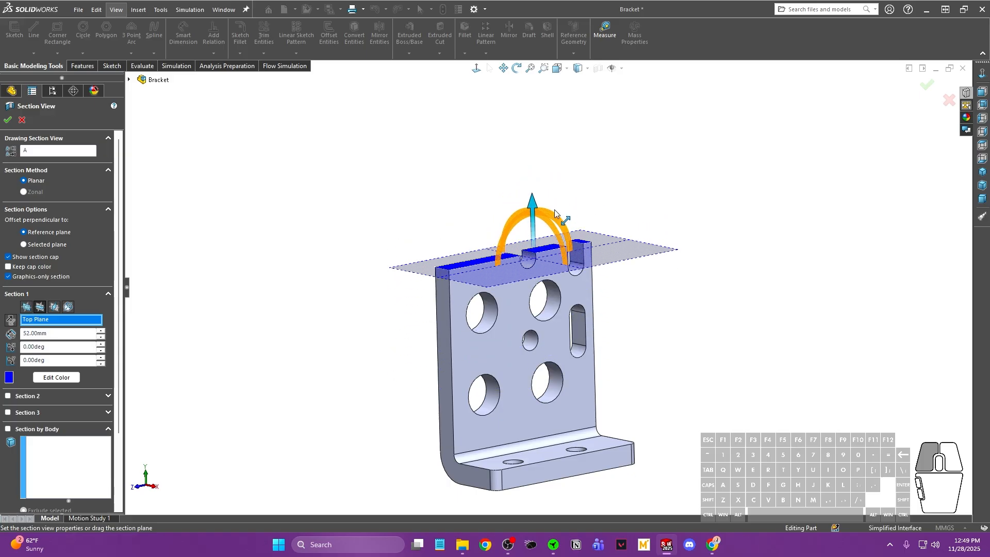
click(54, 307)
drag(556, 299, 614, 301)
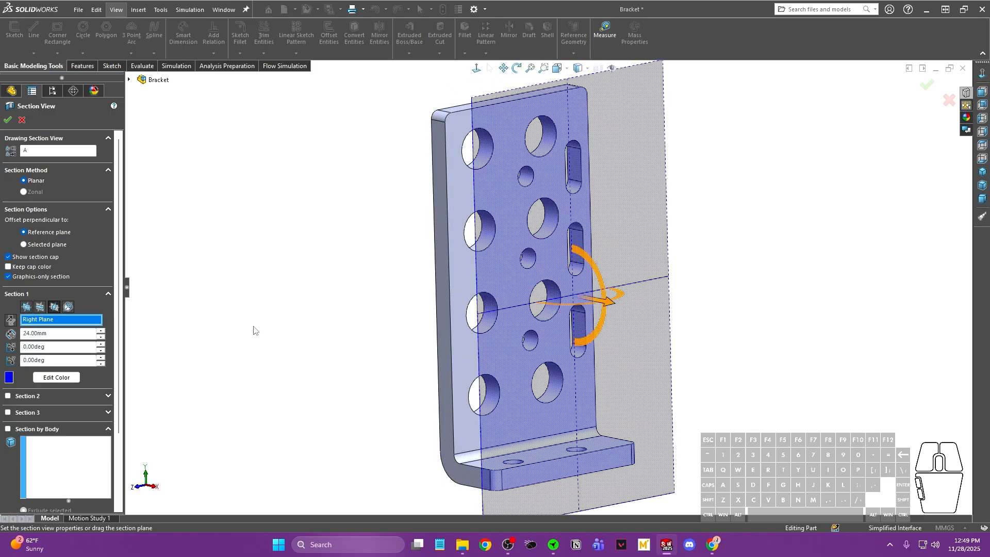
- Preview a section based on a large hole's cylindrical face, try rotating the section plane, and cancel the section view
click(68, 307)
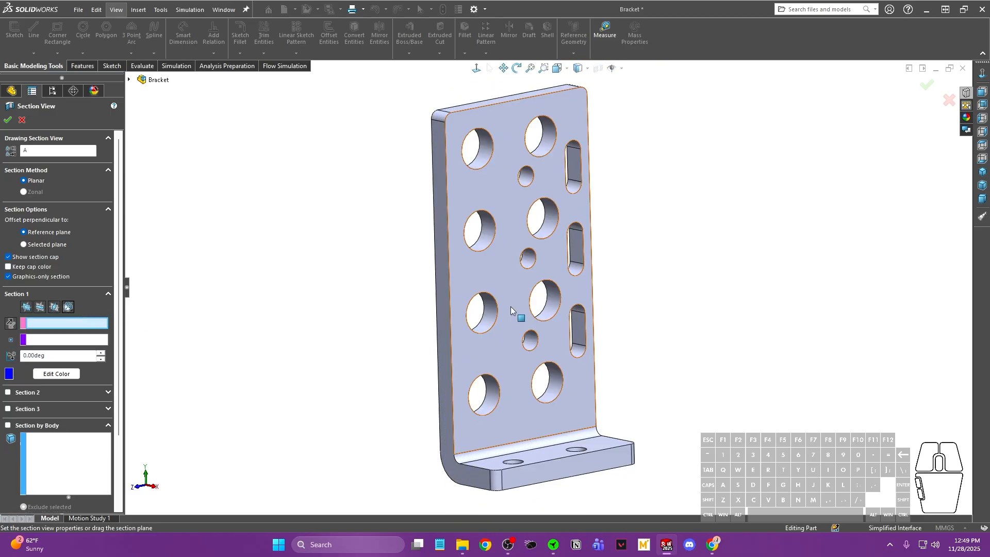
click(488, 324)
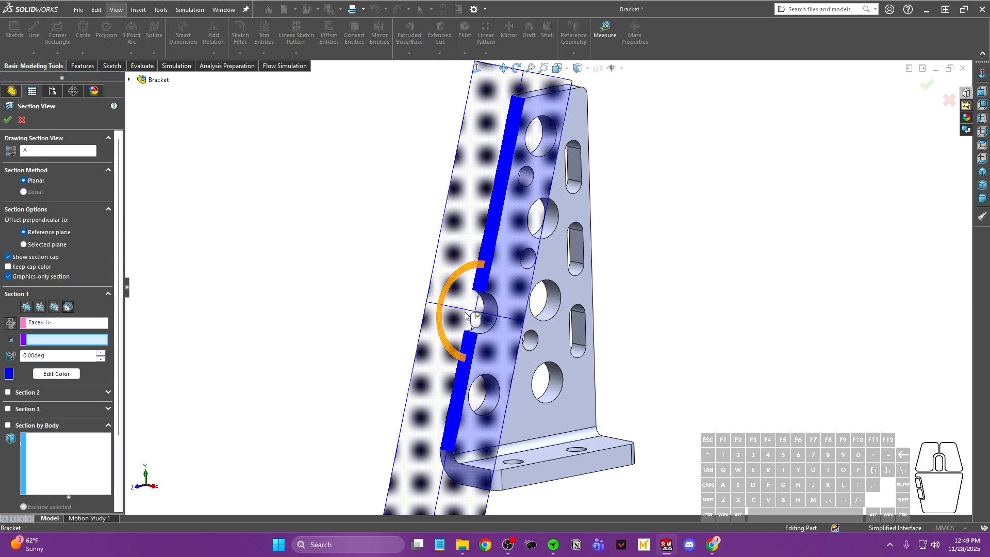
drag(449, 290, 453, 250)
click(21, 119)
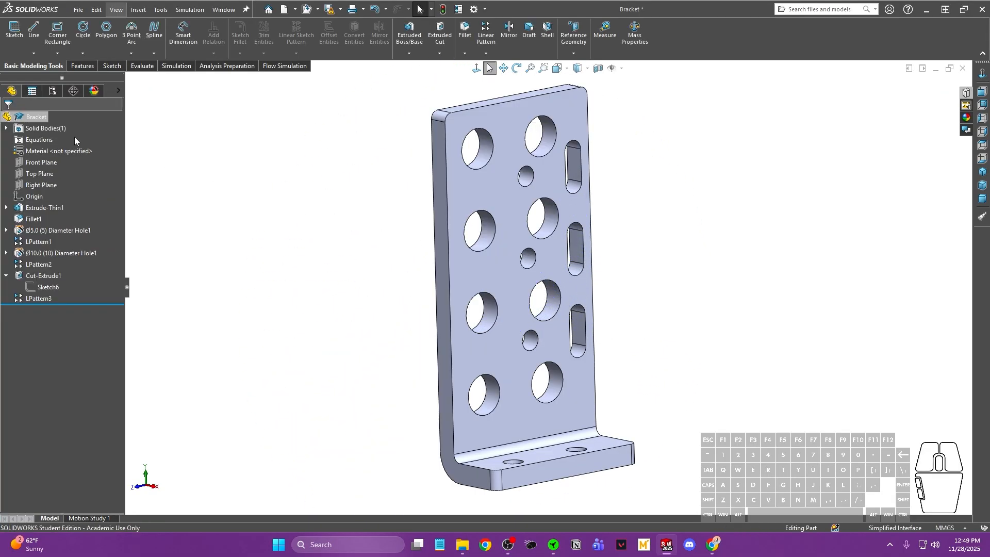
- Review the visibility options for graphics area items, and show the Front, Top and Right planes together
click(622, 69)
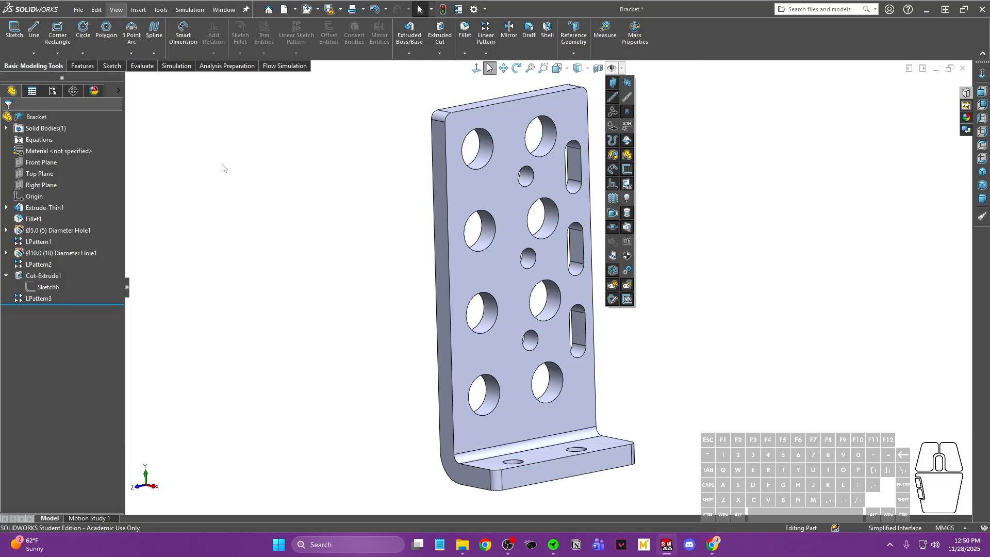
click(40, 163)
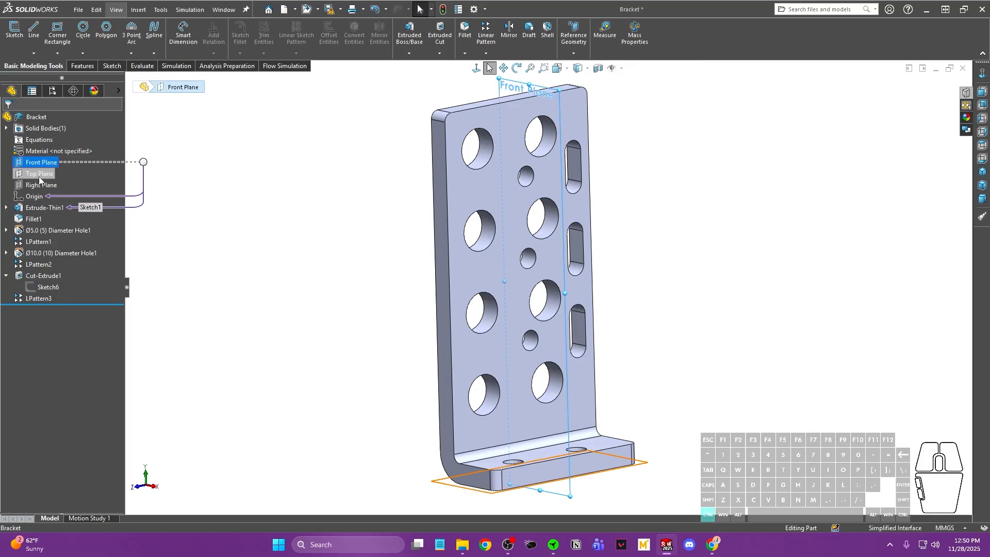
ctrl+click(39, 175)
ctrl+click(40, 187)
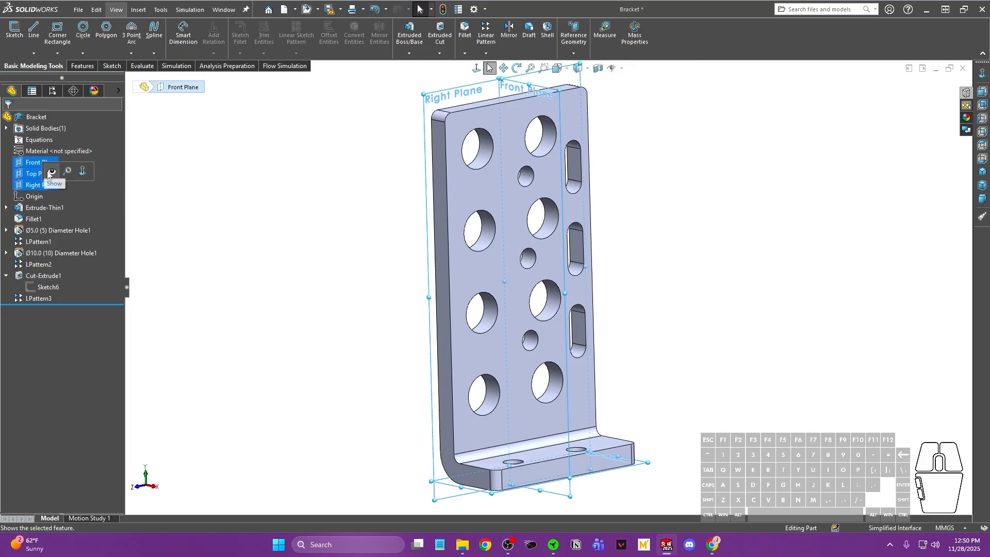
click(52, 172)
click(276, 161)
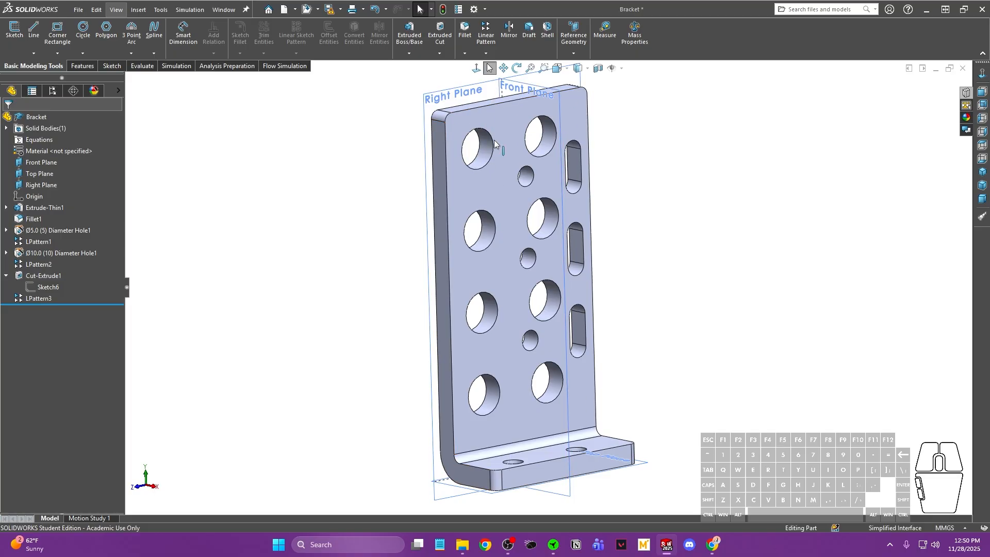
- Toggle View Planes to hide all reference planes around the bracket and display them again
key(z)
scroll(593, 133, down, 2)
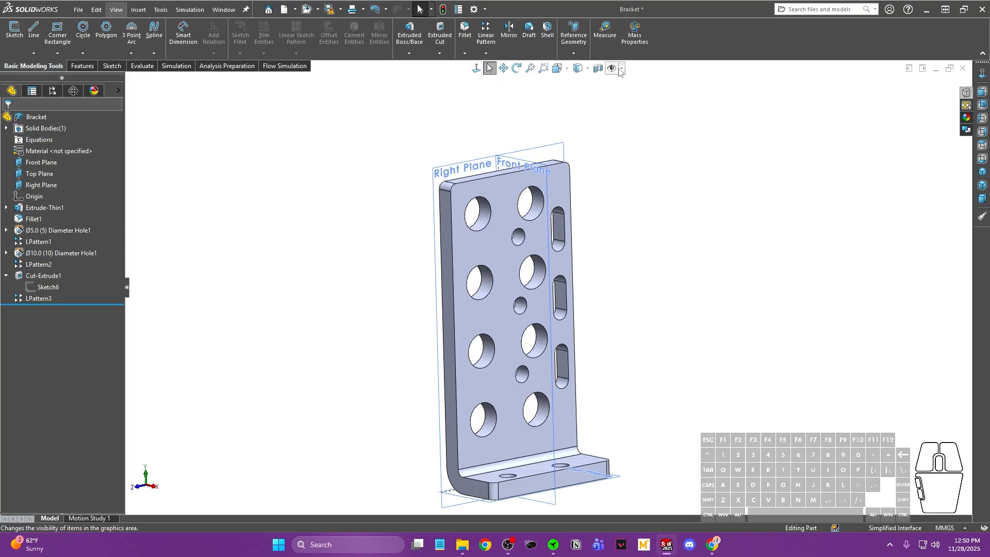
click(623, 70)
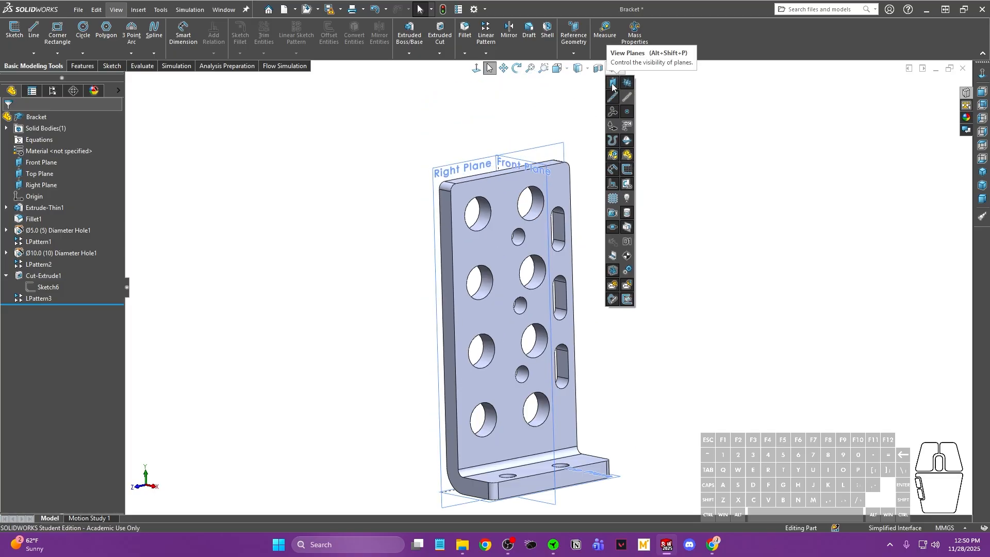
click(613, 84)
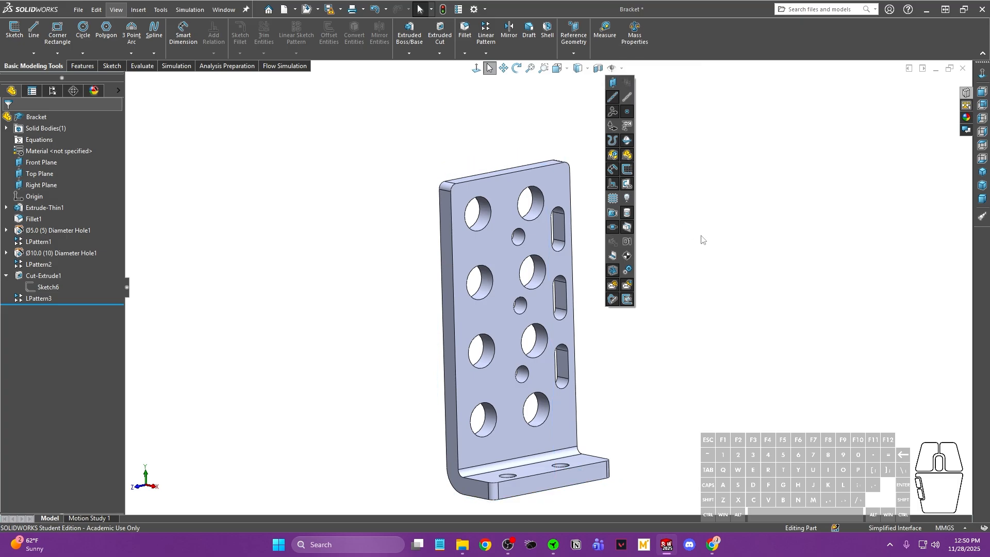
click(623, 69)
click(619, 83)
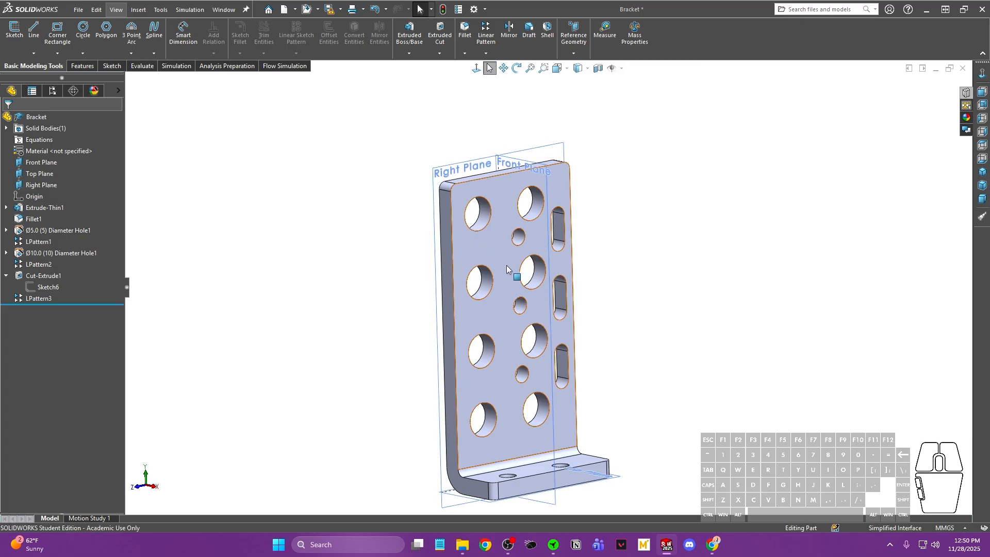
ctrl+middle_drag(605, 341, 638, 256)
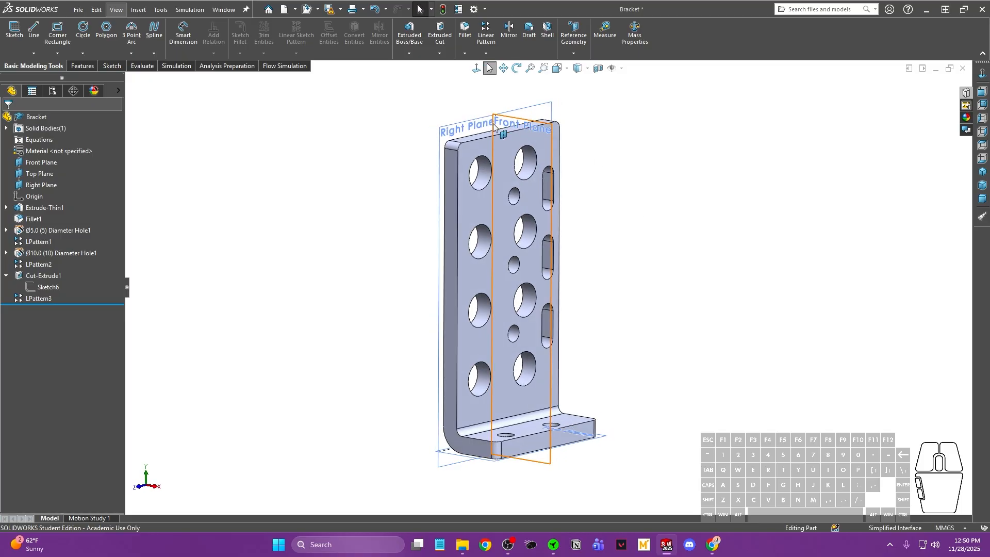
- Turn off the display of the Front, Top and Right reference planes around the bracket
scroll(493, 126, down, 3)
scroll(554, 288, up, 3)
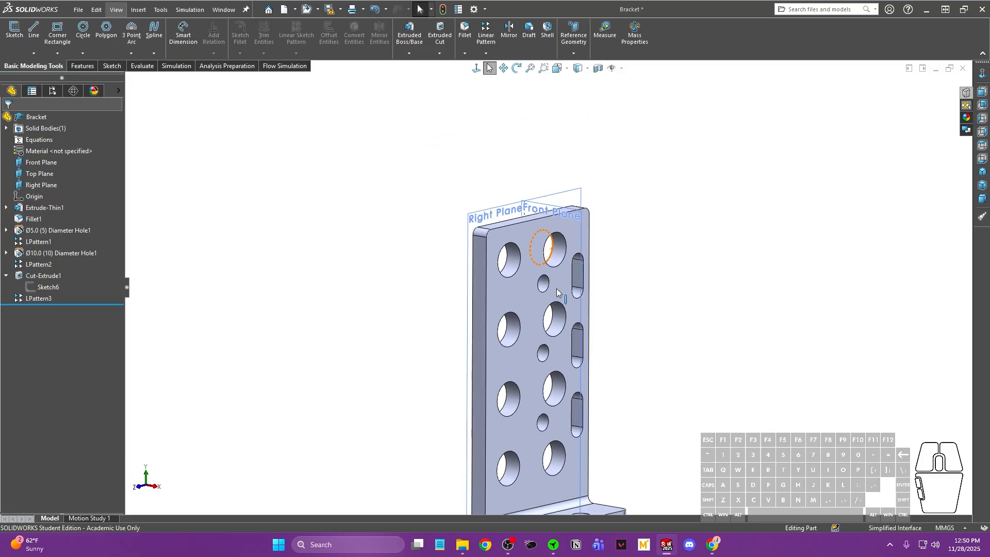
ctrl+middle_drag(557, 292, 548, 198)
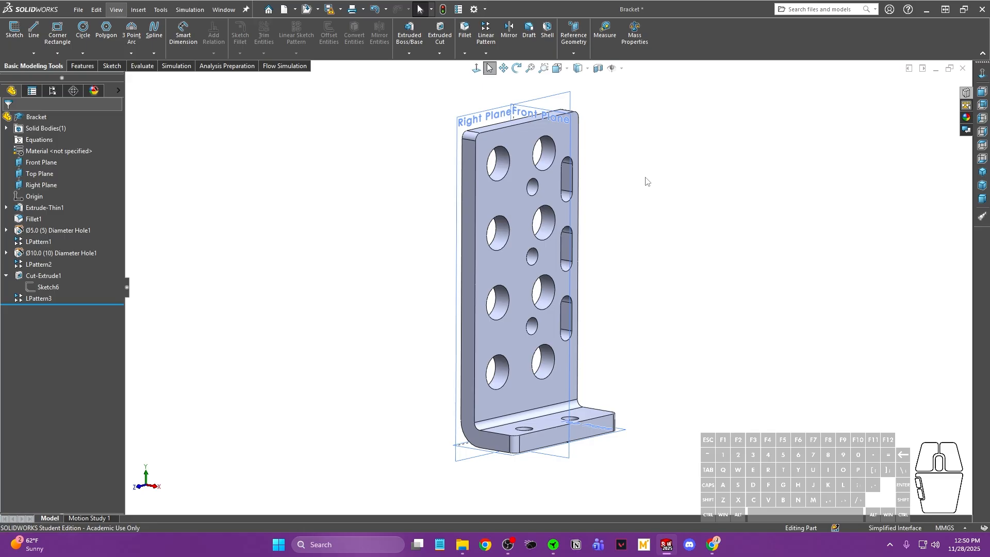
key(s)
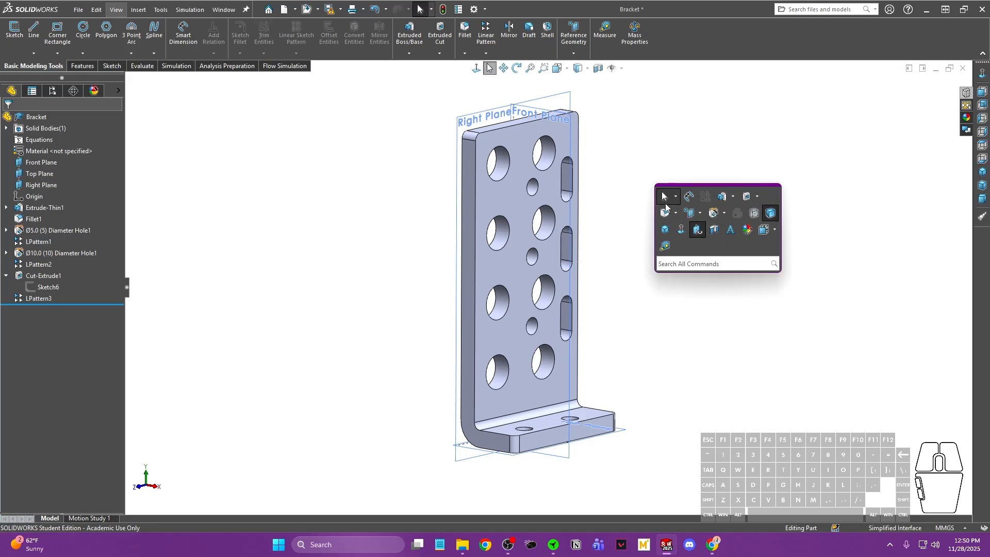
click(699, 231)
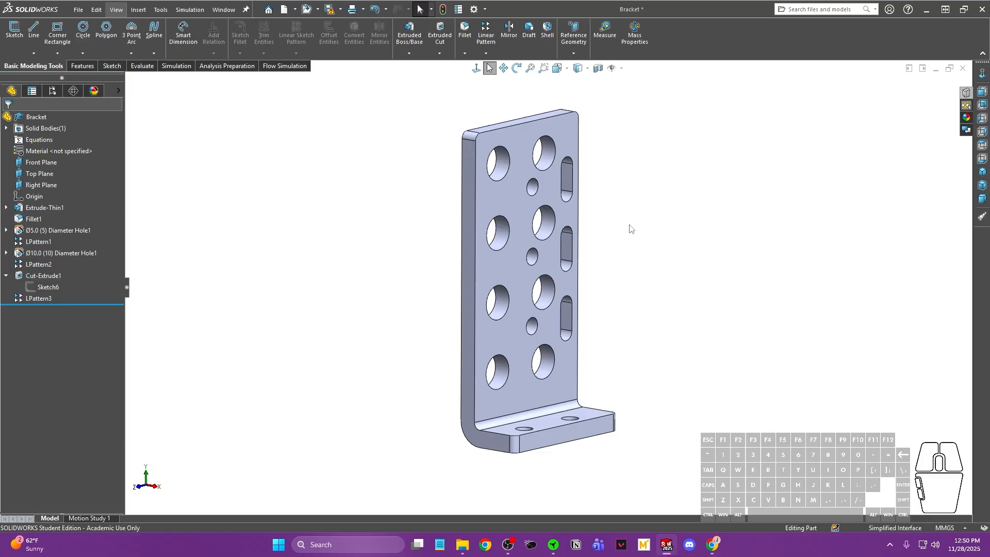
- Examine the bracket's holes and slots up close and the whole part at fit size, using zoom, pan and Zoom to Fit
scroll(531, 241, down, 5)
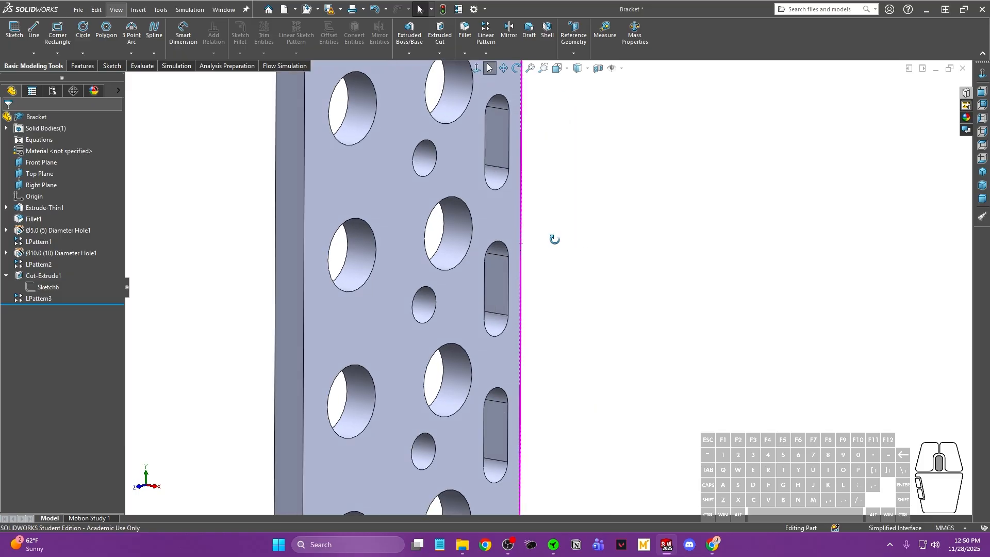
key(f)
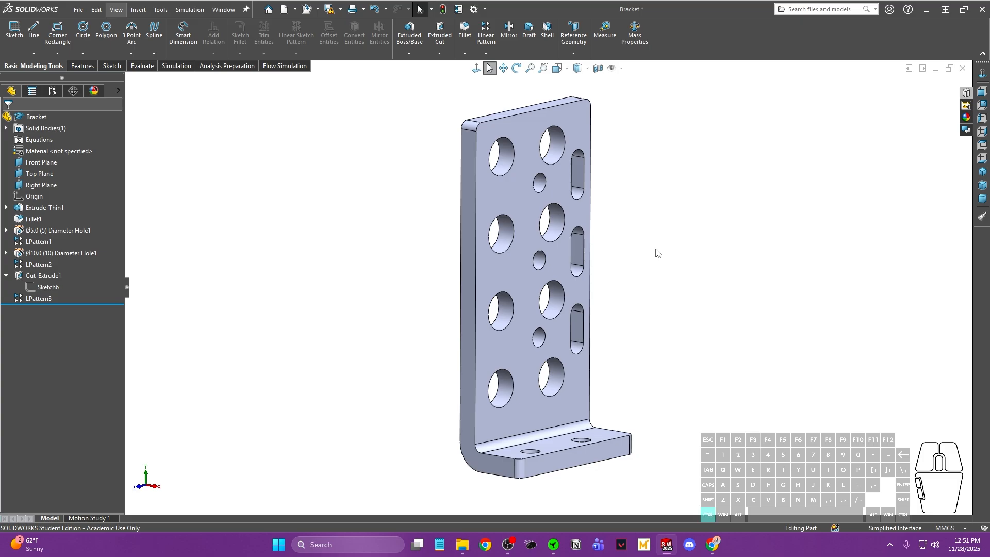
ctrl+middle_drag(642, 264, 626, 278)
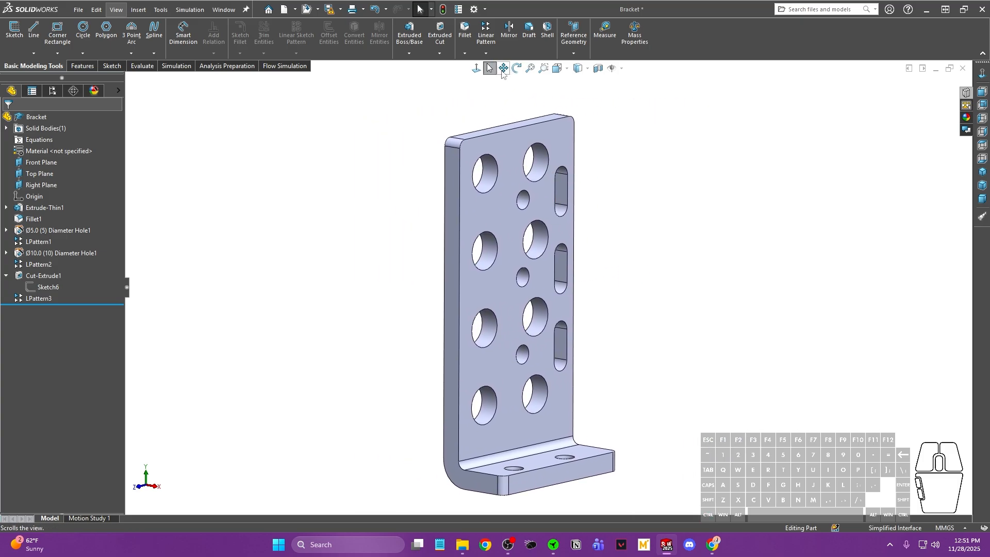
scroll(543, 279, down, 4)
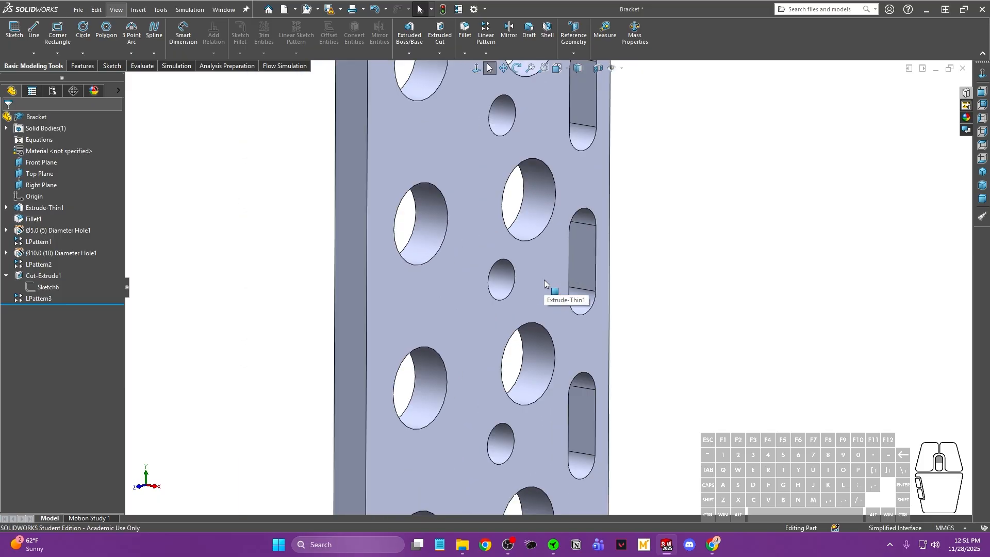
scroll(543, 279, up, 3)
scroll(544, 280, down, 3)
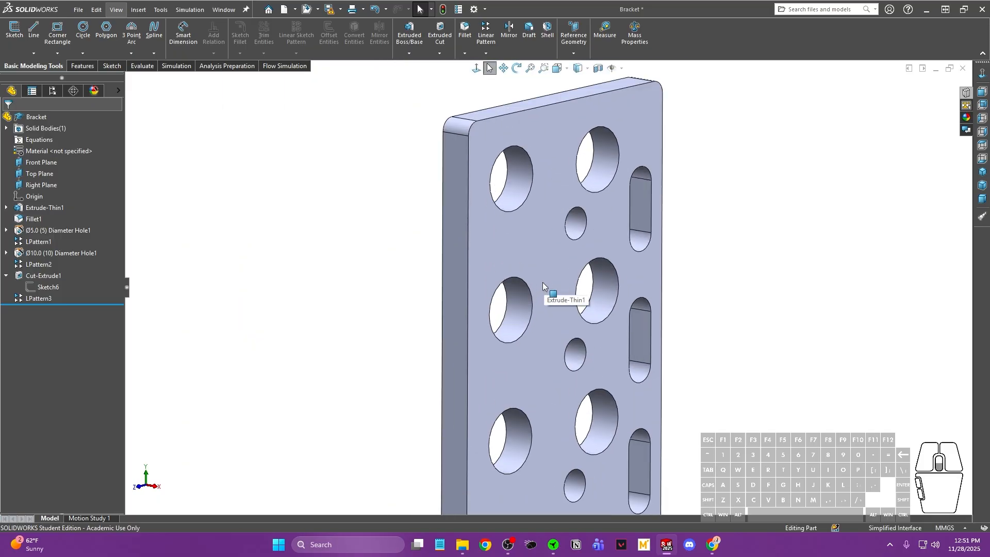
scroll(671, 302, up, 3)
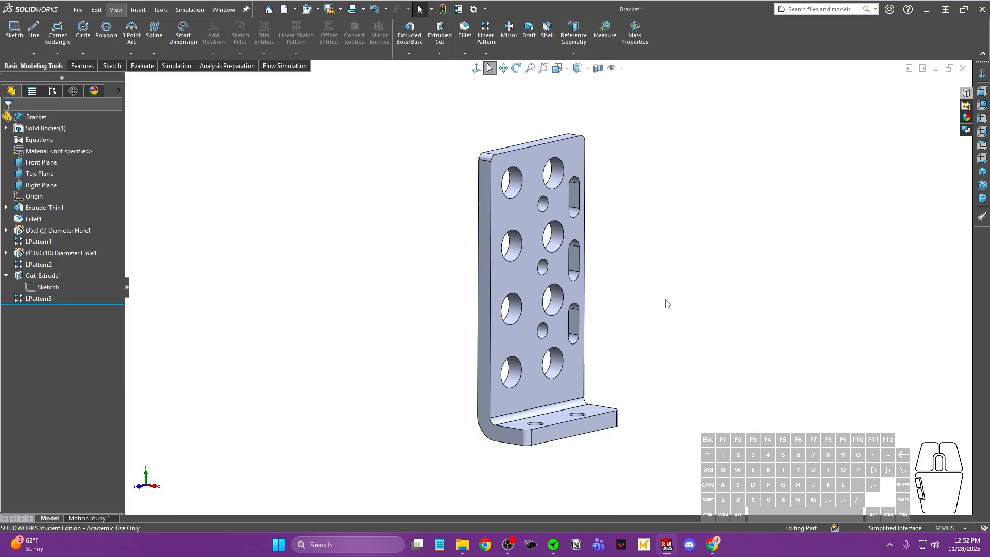